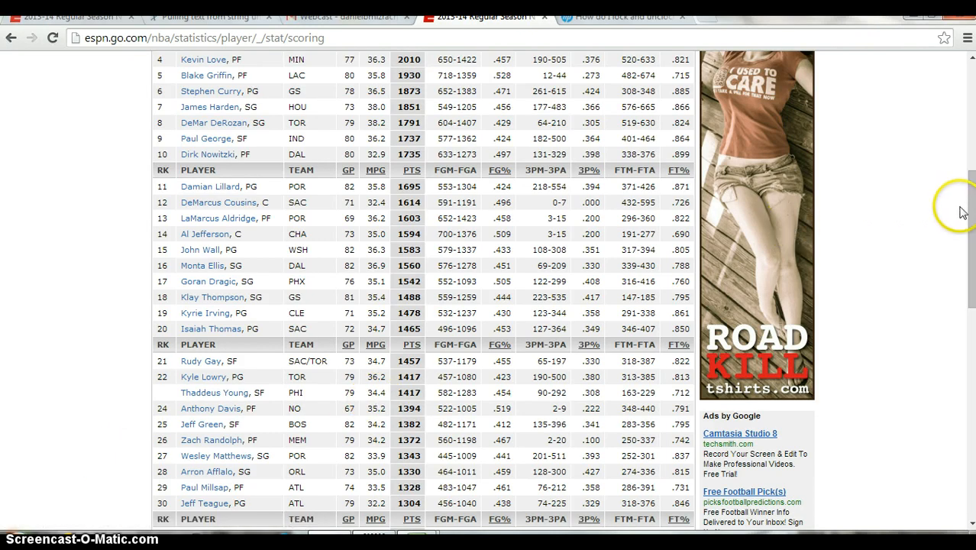
# Copy the NBA scoring table from the PLAYER header through rank 20 and paste it at cell A1 of the blank Excel workbook
pyautogui.moveTo(970, 212); pyautogui.dragTo(969, 124)
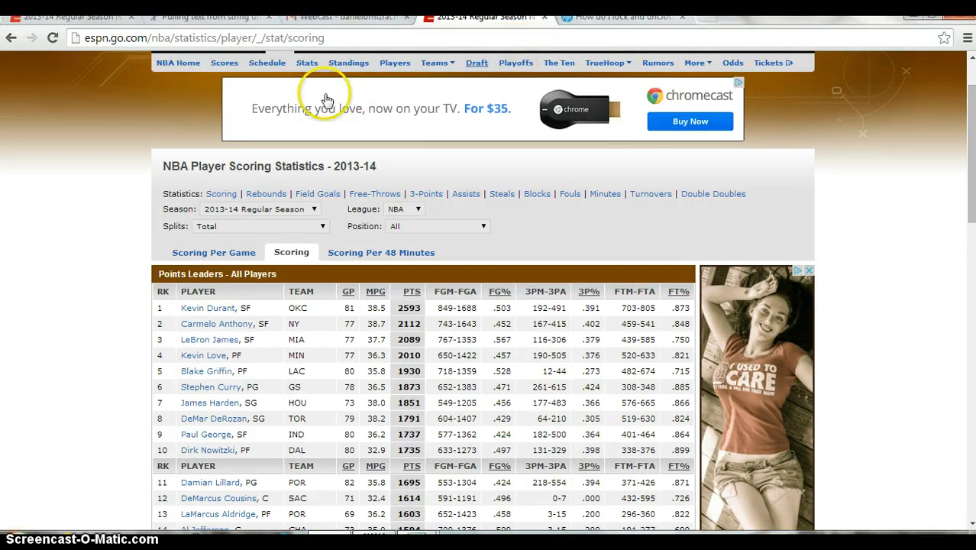
pyautogui.click(182, 291)
pyautogui.moveTo(181, 291); pyautogui.dragTo(152, 484)
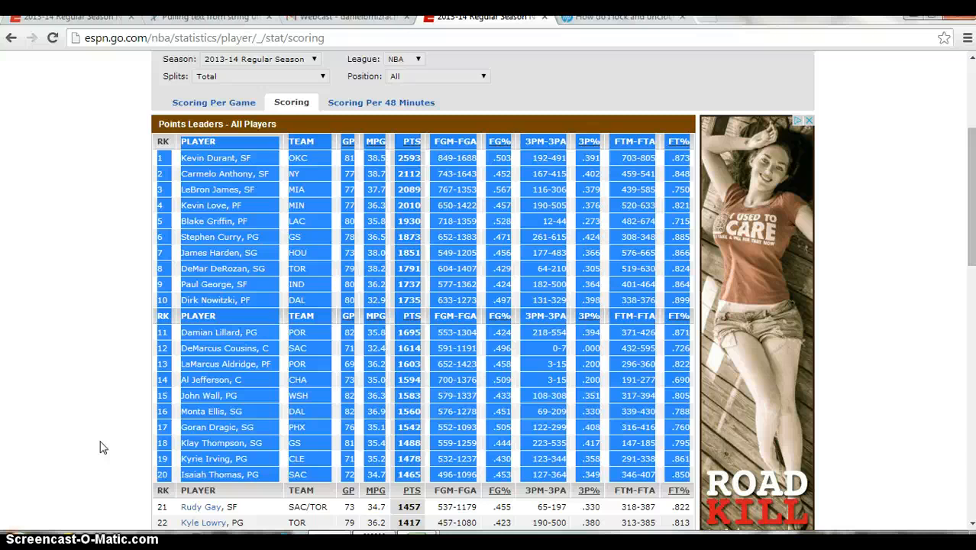
pyautogui.hotkey('alt', 'Tab')
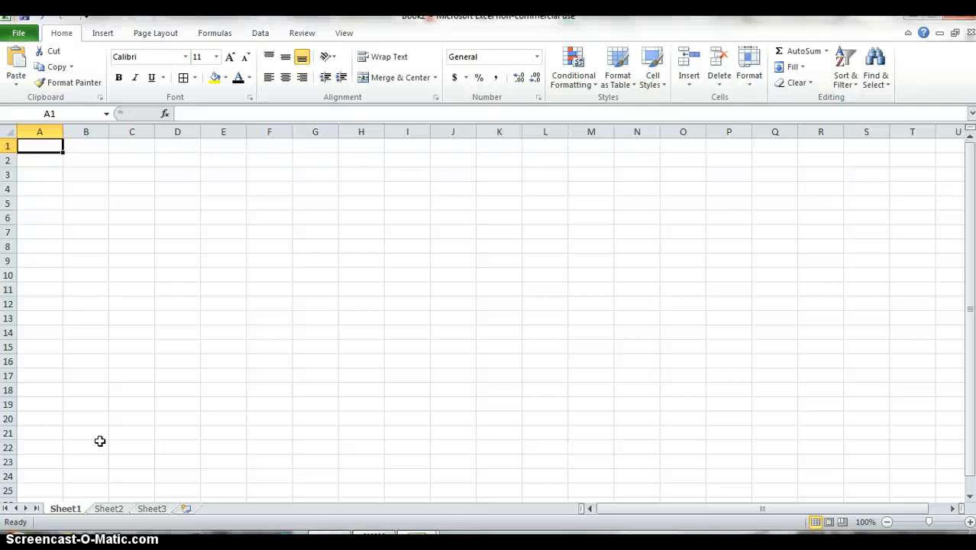
pyautogui.hotkey('ctrl', 'v')
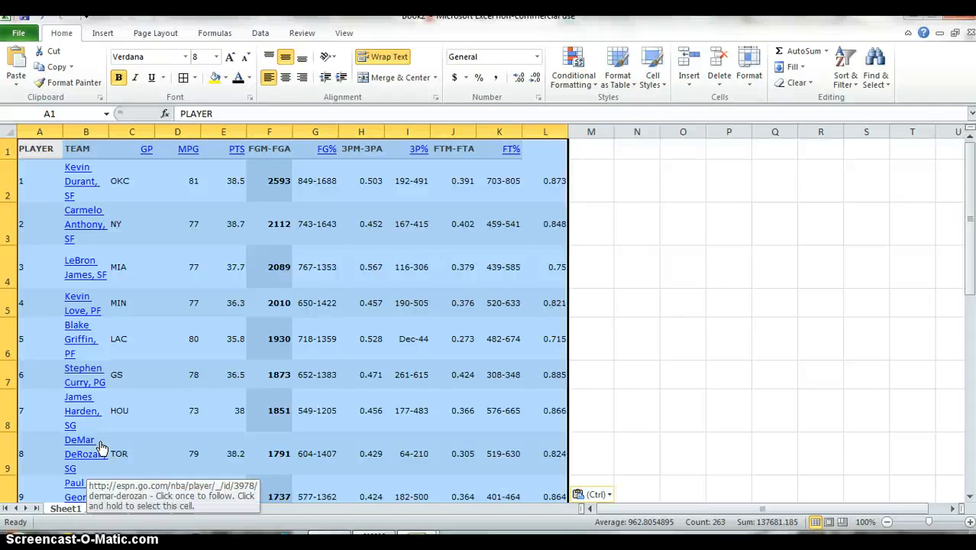
# Examine the pasted statistics and how the data columns line up with their headers
pyautogui.press('Down')
pyautogui.press('Down')
pyautogui.press('Down')
pyautogui.press('Down')
pyautogui.press('Down')
pyautogui.press('Down')
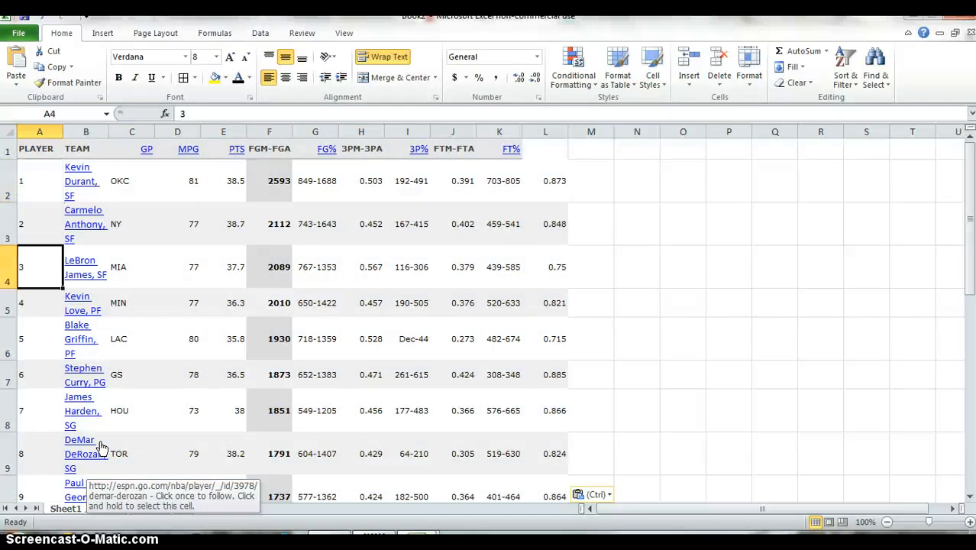
pyautogui.press('Right')
pyautogui.press('Right')
pyautogui.press('Right')
pyautogui.press('Right')
pyautogui.press('Right')
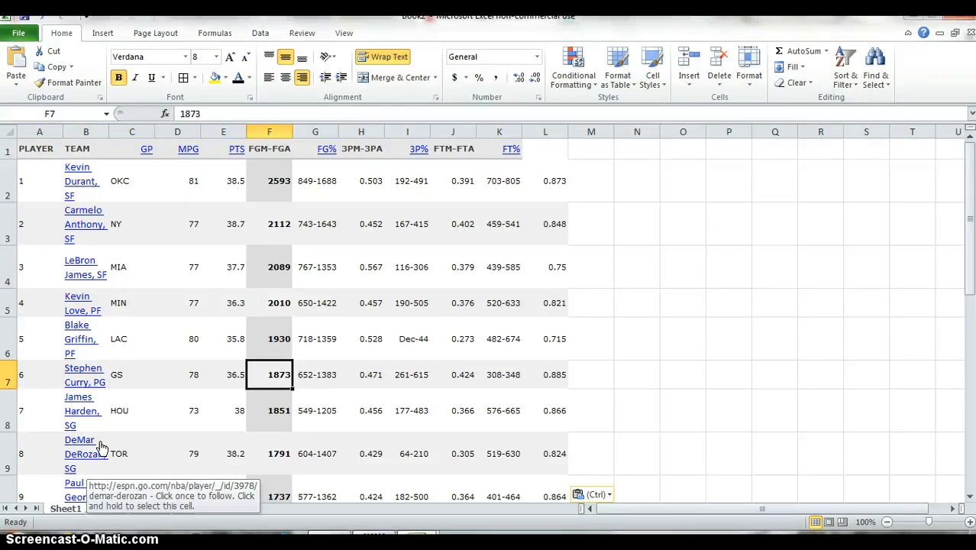
# Rename Sheet1 as Point Totals
pyautogui.rightClick(56, 510)
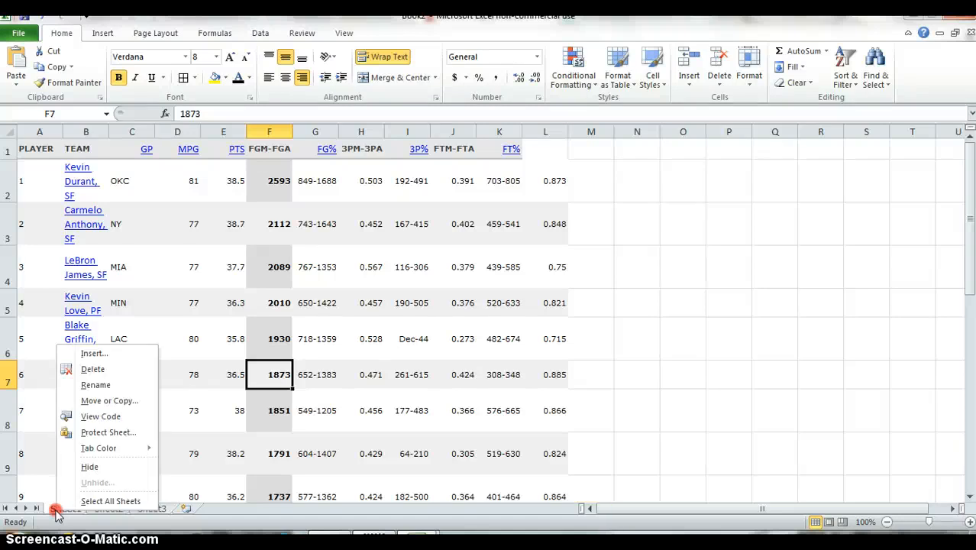
pyautogui.click(100, 385)
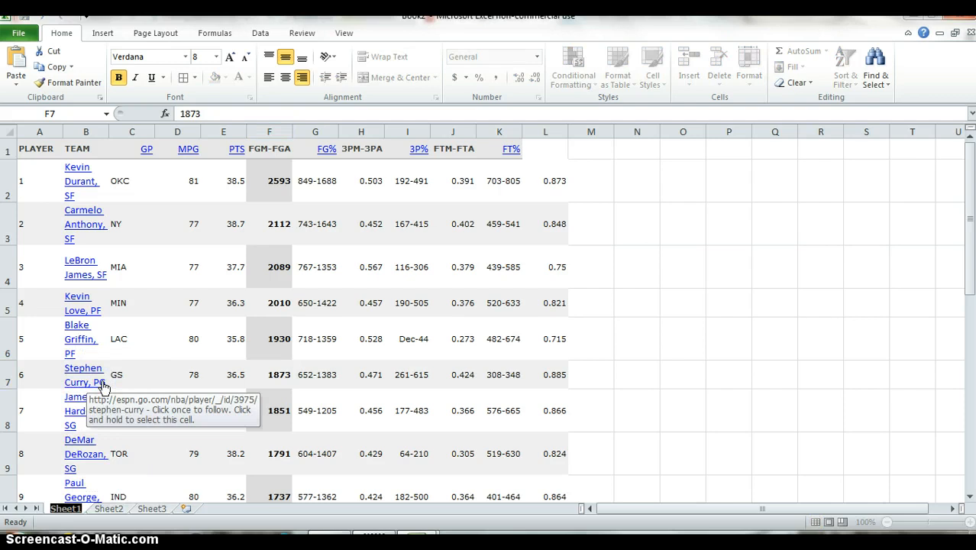
pyautogui.write('Poin')
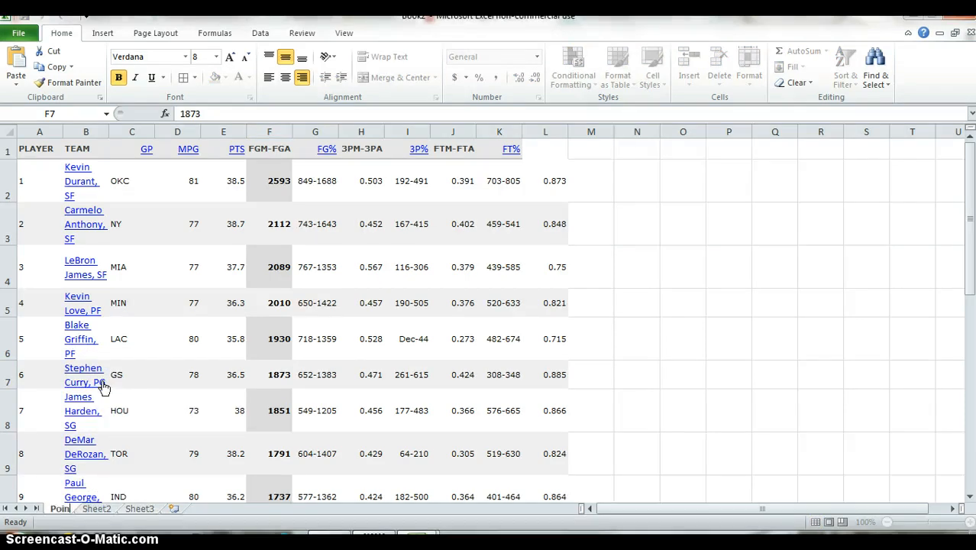
pyautogui.write('t Totals')
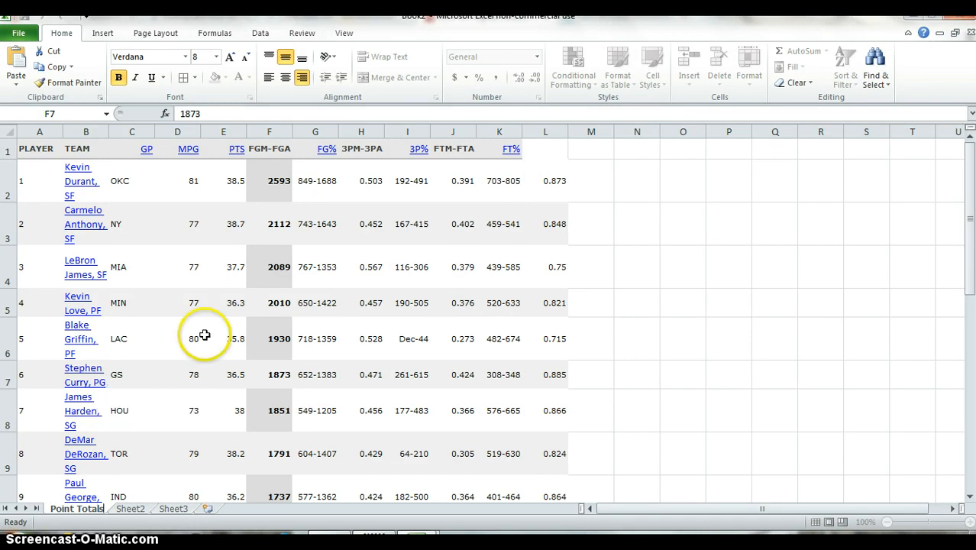
pyautogui.click(233, 337)
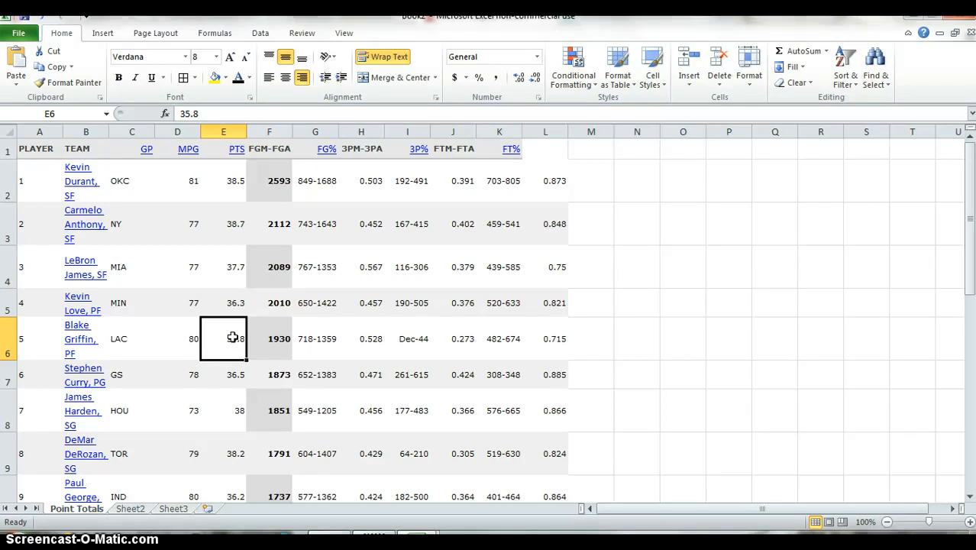
# Remove all hyperlinks from column B, which holds the player names
pyautogui.press('Left')
pyautogui.press('Left')
pyautogui.press('Left')
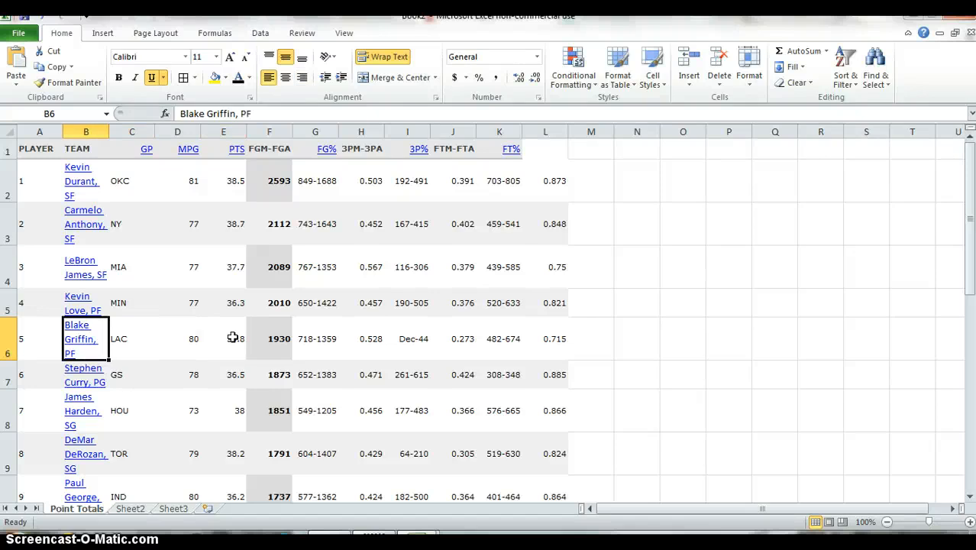
pyautogui.press('Up')
pyautogui.press('Up')
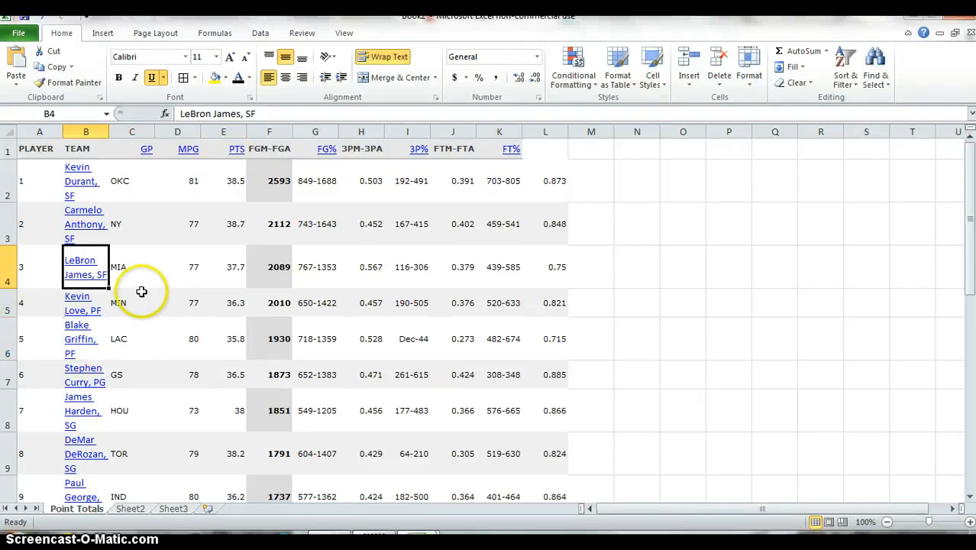
pyautogui.click(93, 272)
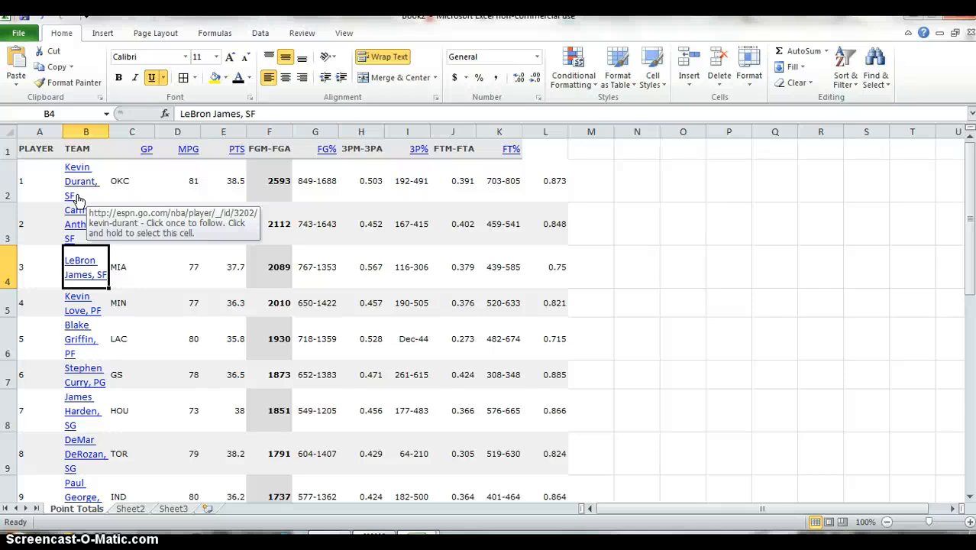
pyautogui.hotkey('ctrl', 'space')
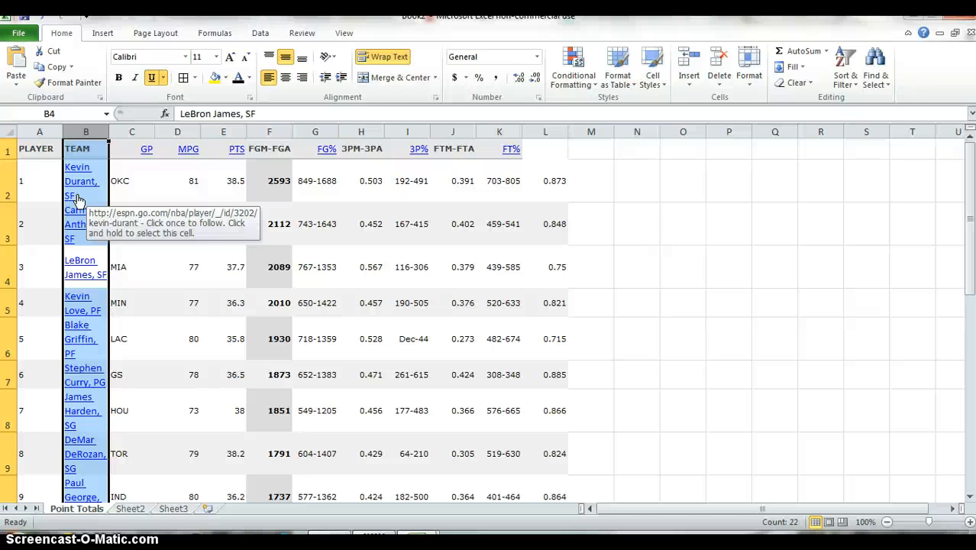
pyautogui.rightClick(78, 198)
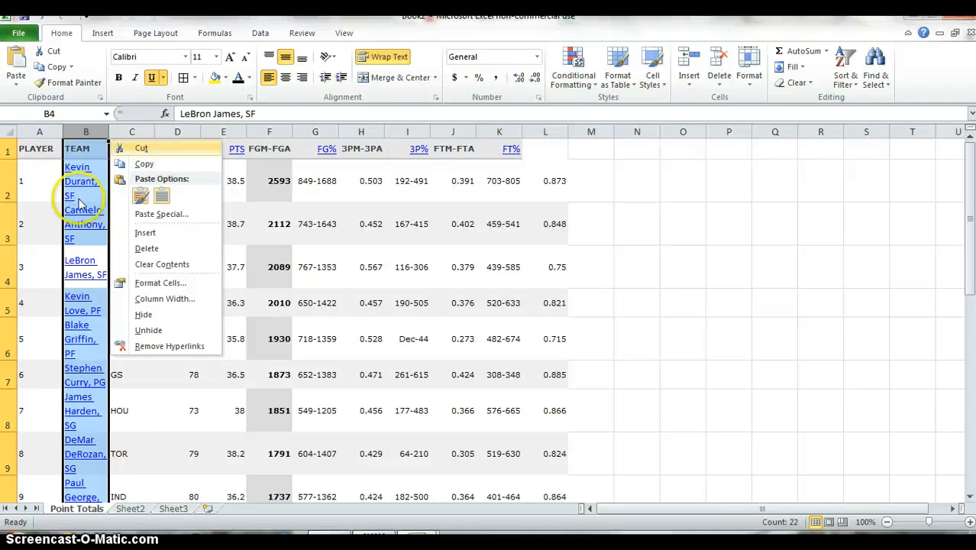
pyautogui.click(139, 351)
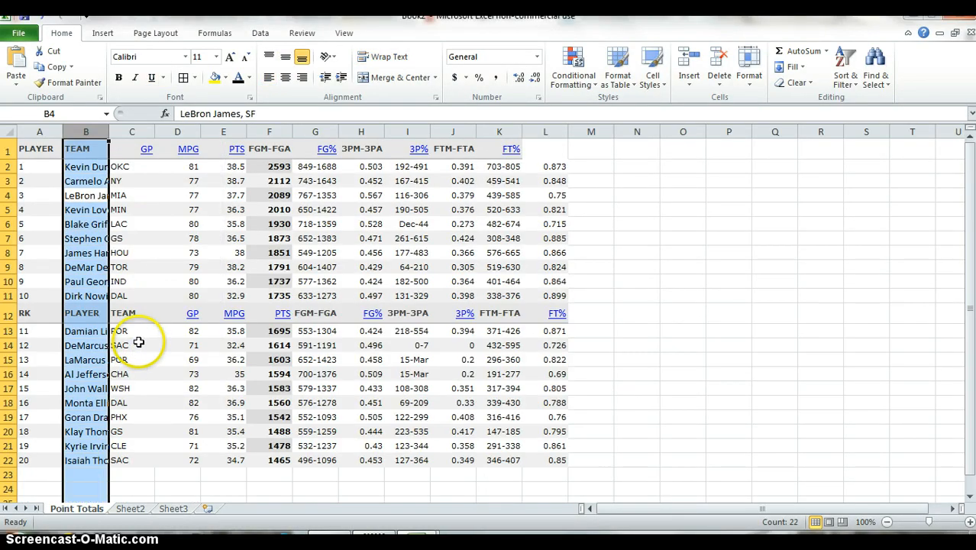
# Remove the hyperlinks from the whole header row 1
pyautogui.press('Up')
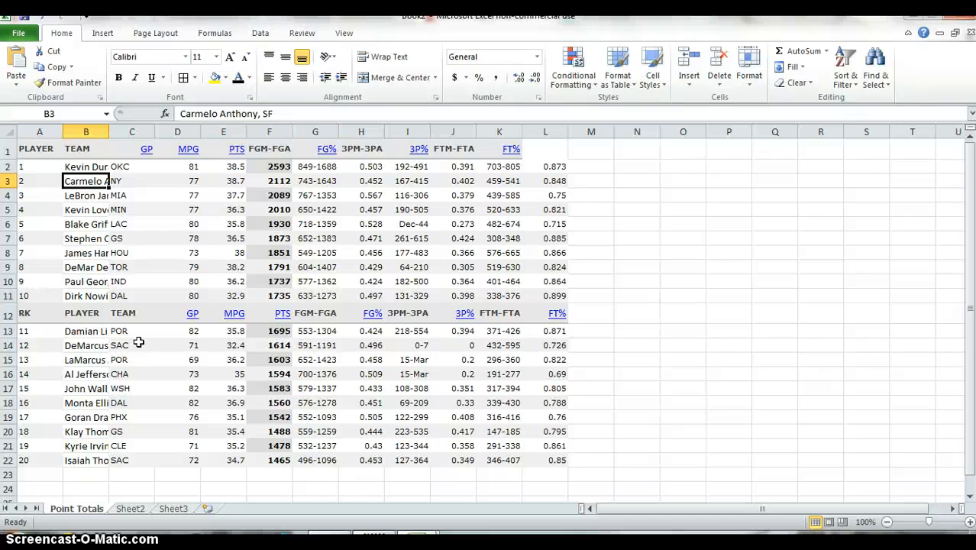
pyautogui.press('Up')
pyautogui.press('Up')
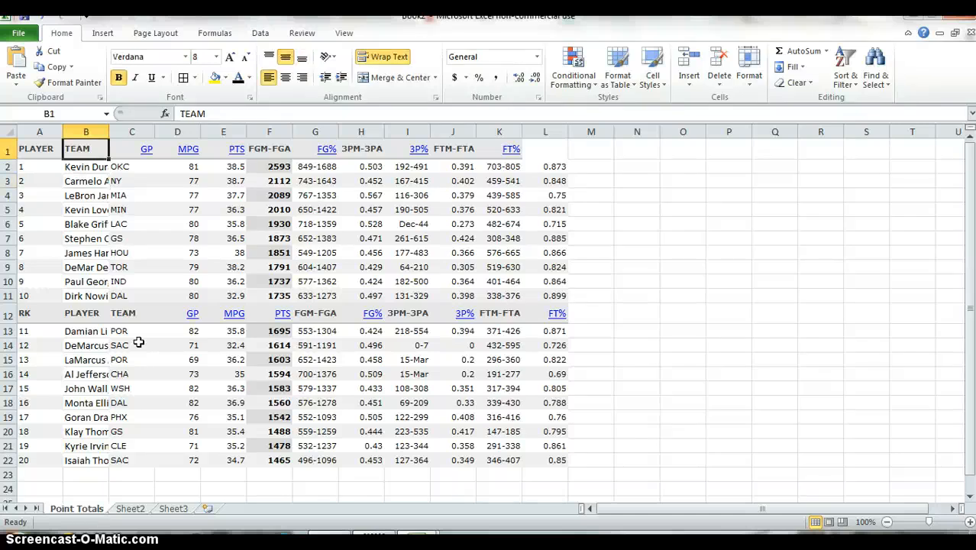
pyautogui.hotkey('shift', 'space')
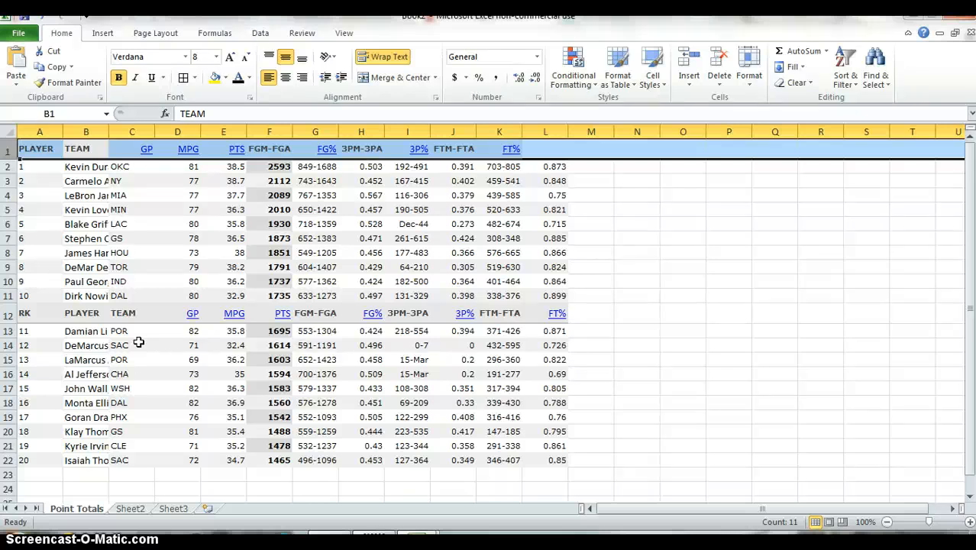
pyautogui.hotkey('shift', 'F10')
pyautogui.click(97, 368)
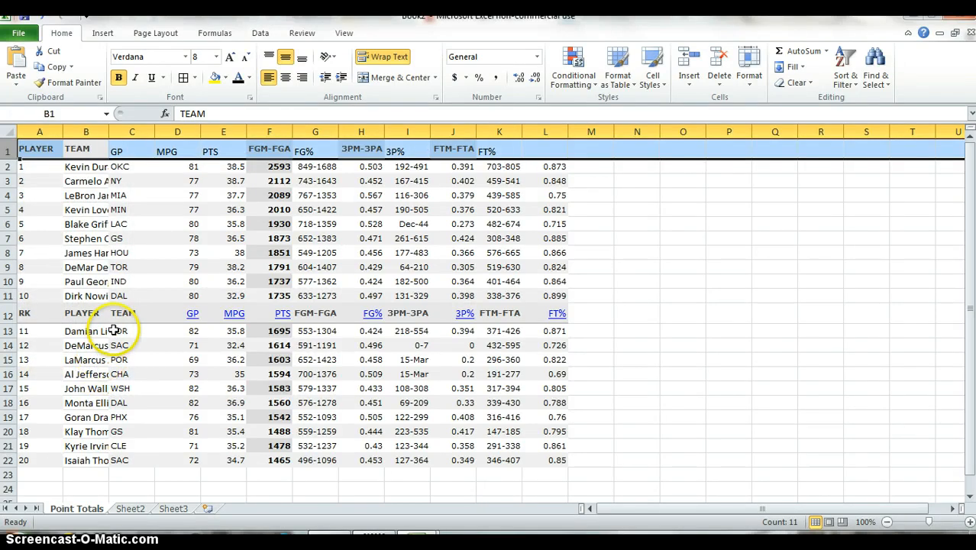
# Delete the repeated header row 12 between the tenth and eleventh players
pyautogui.click(115, 328)
pyautogui.click(126, 311)
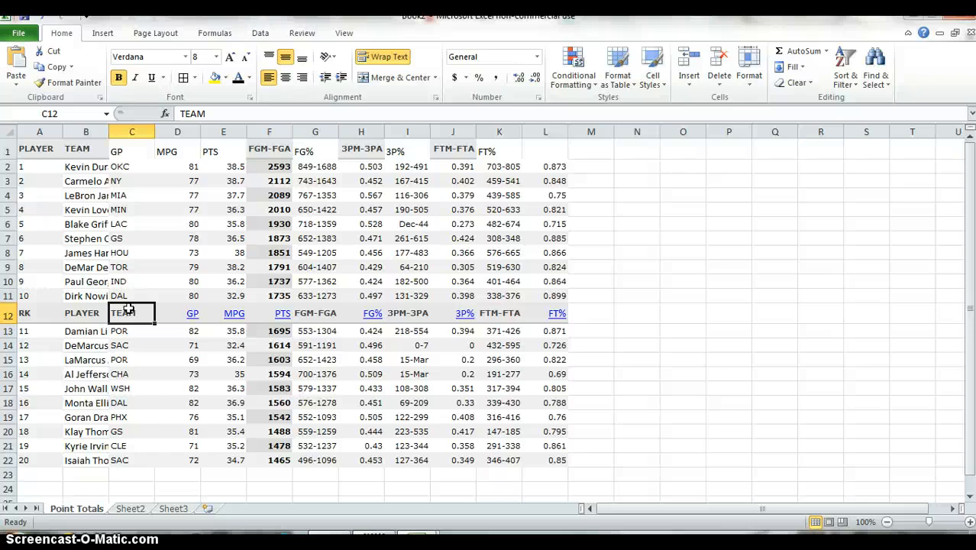
pyautogui.hotkey('shift', 'space')
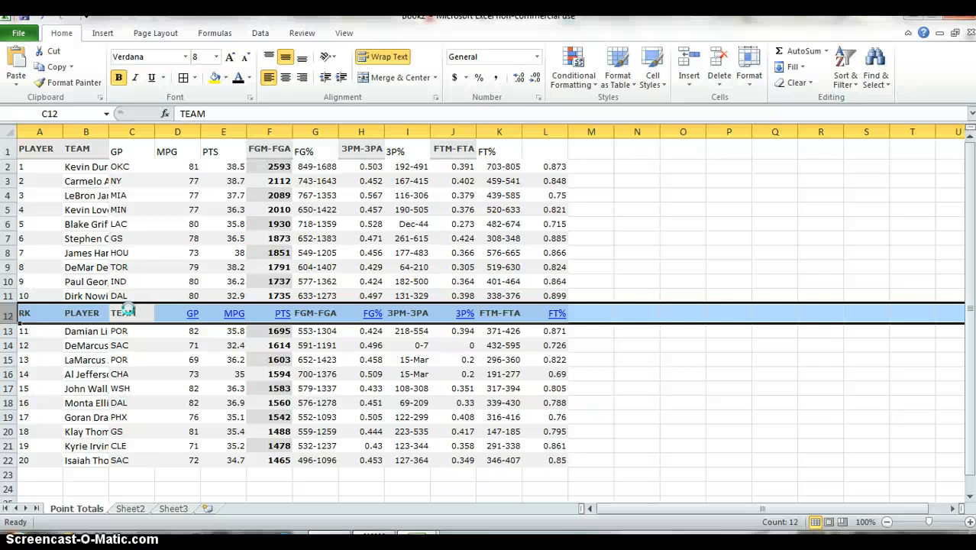
pyautogui.hotkey('ctrl', '-')
# Copy the data range B2:L21 and paste it starting at A2, overwriting the rank numbers so the data aligns with the headers
pyautogui.press('Up')
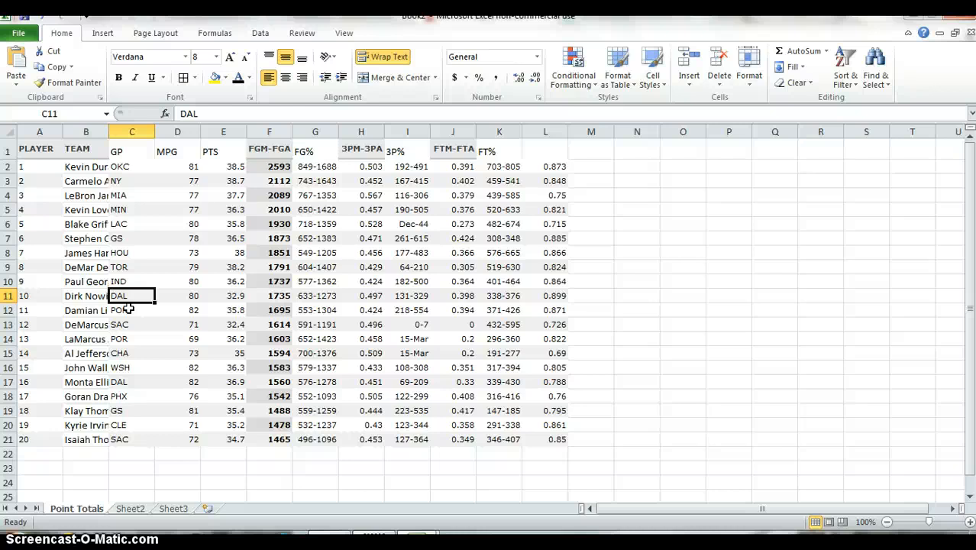
pyautogui.press('Left')
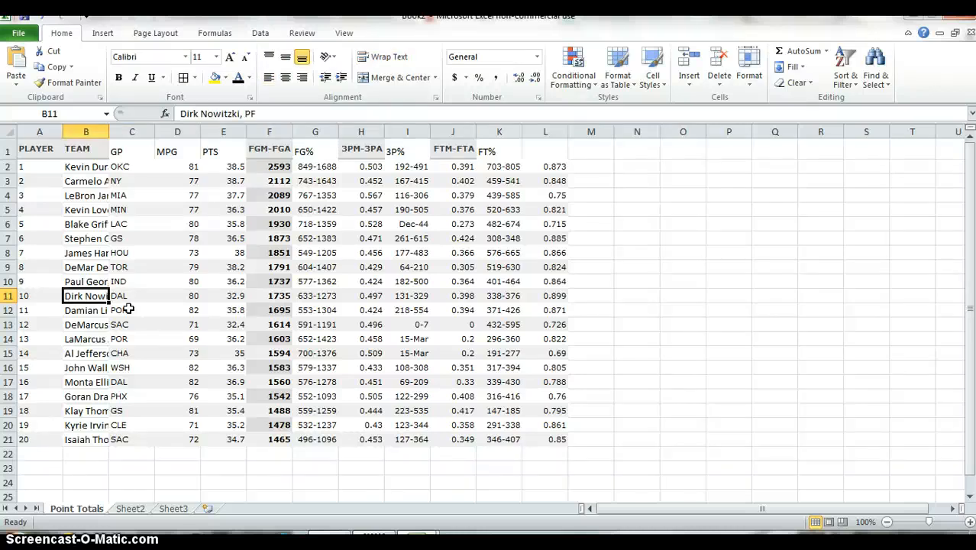
pyautogui.press('Up')
pyautogui.press('Up')
pyautogui.press('Up')
pyautogui.press('Up')
pyautogui.press('Up')
pyautogui.press('Up')
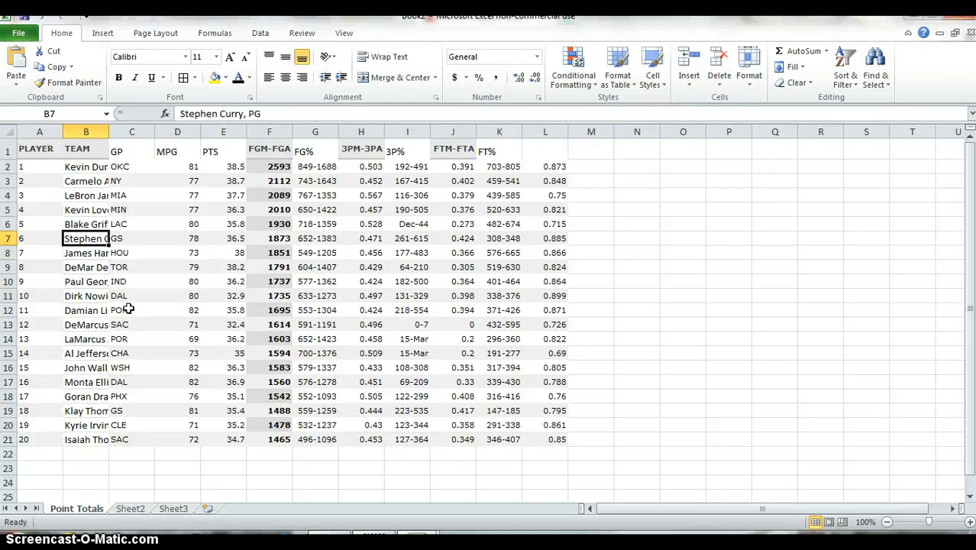
pyautogui.press('Up')
pyautogui.press('Up')
pyautogui.press('Up')
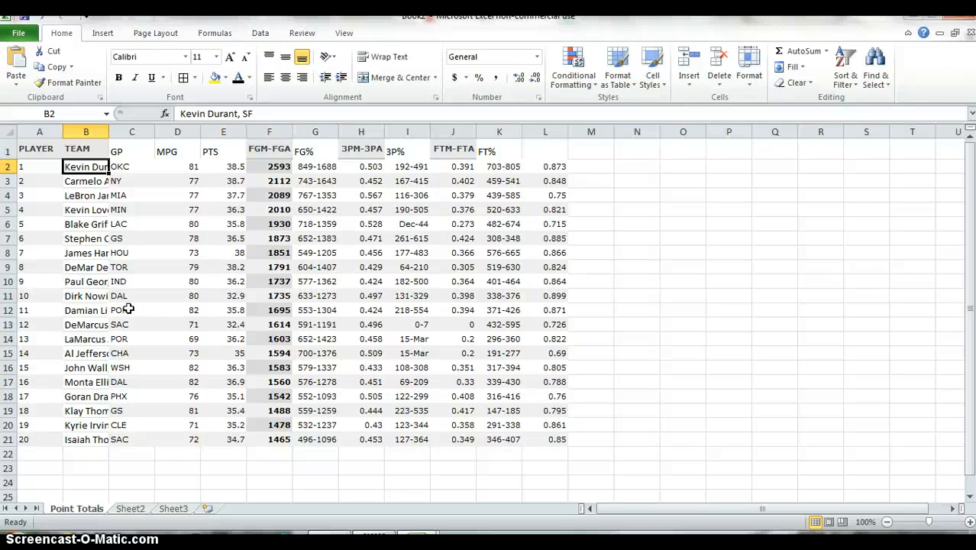
pyautogui.hotkey('ctrl', 'shift', 'Right')
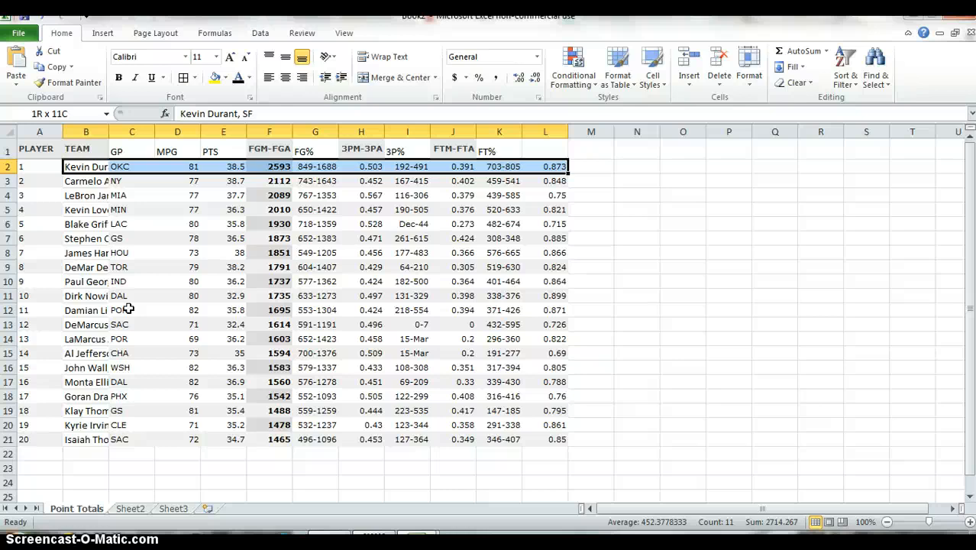
pyautogui.hotkey('ctrl', 'shift', 'Down')
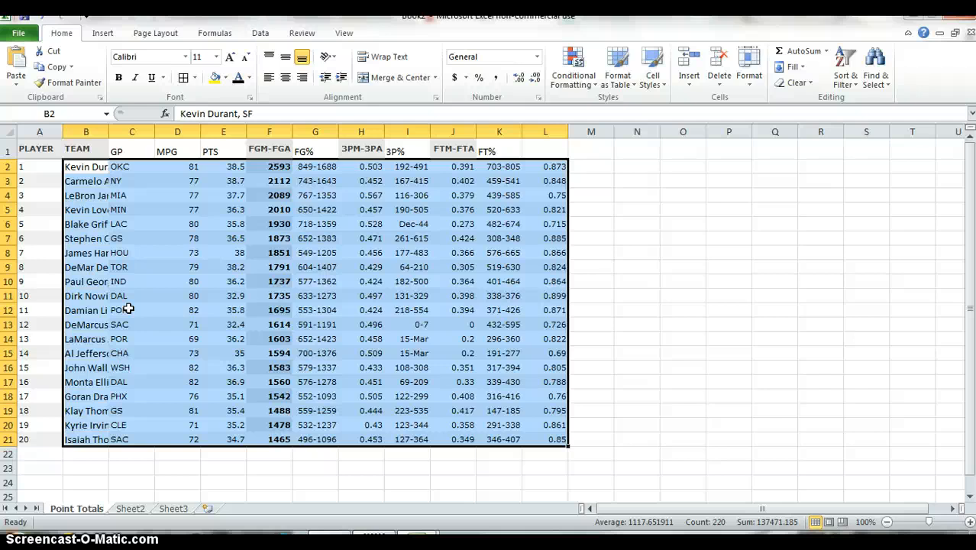
pyautogui.hotkey('ctrl', 'c')
pyautogui.press('Left')
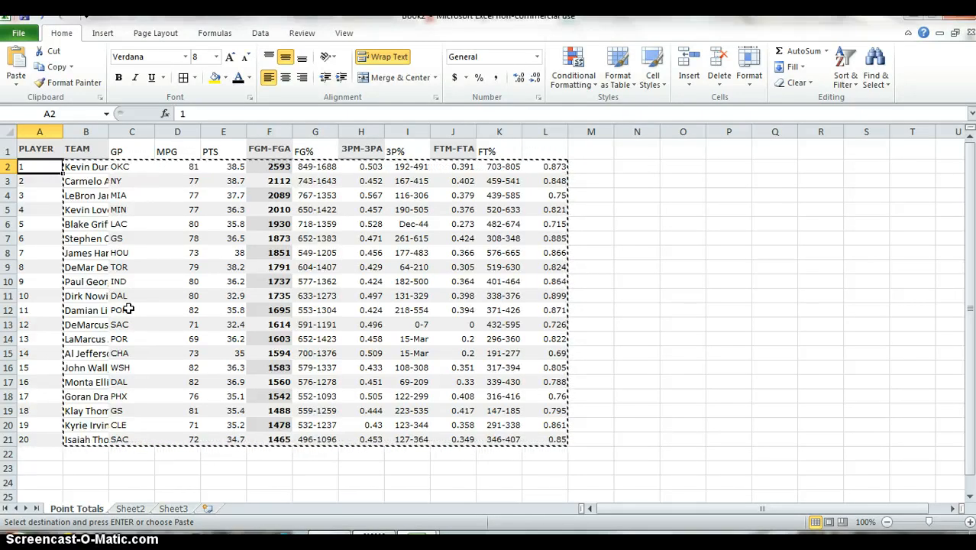
pyautogui.press('Return')
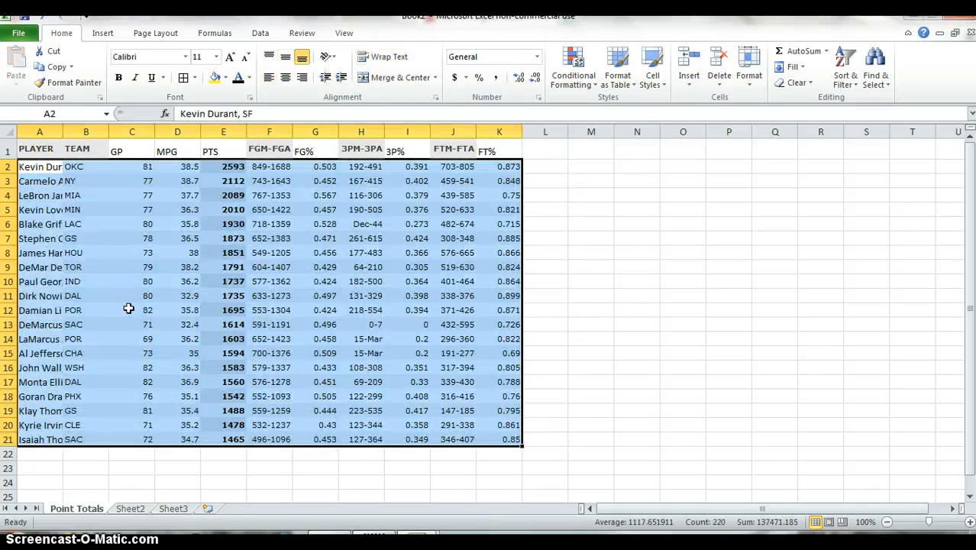
# Insert a blank column before the PLAYER column
pyautogui.press('Left')
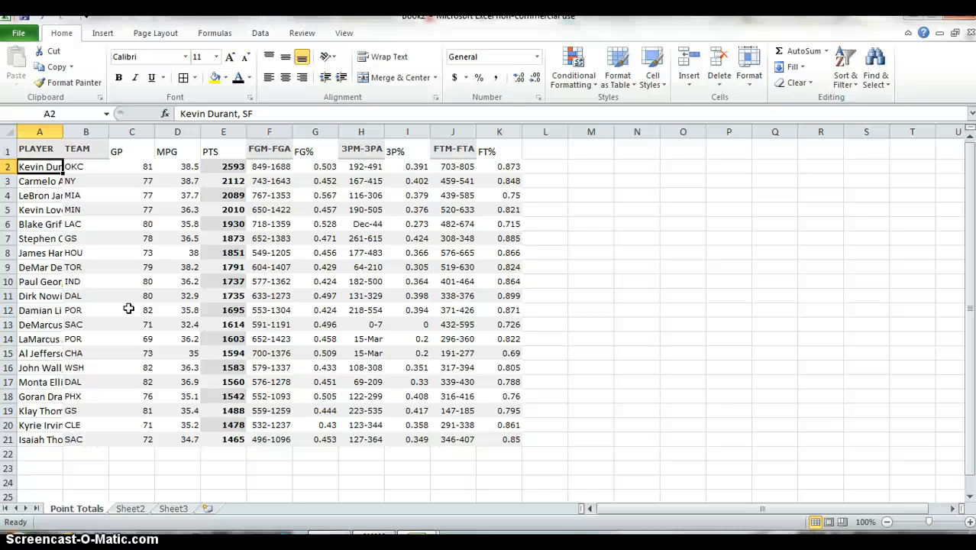
pyautogui.hotkey('ctrl', 'space')
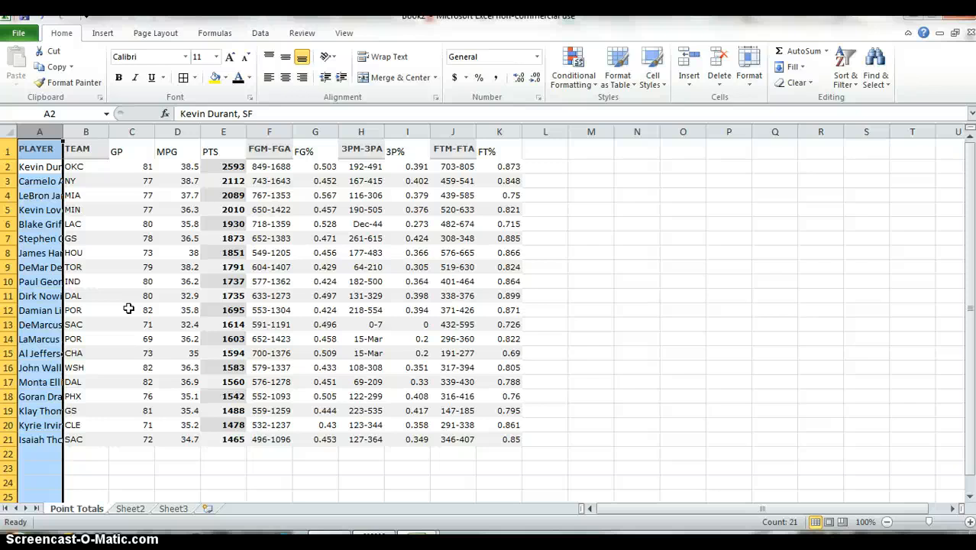
pyautogui.press('alt')
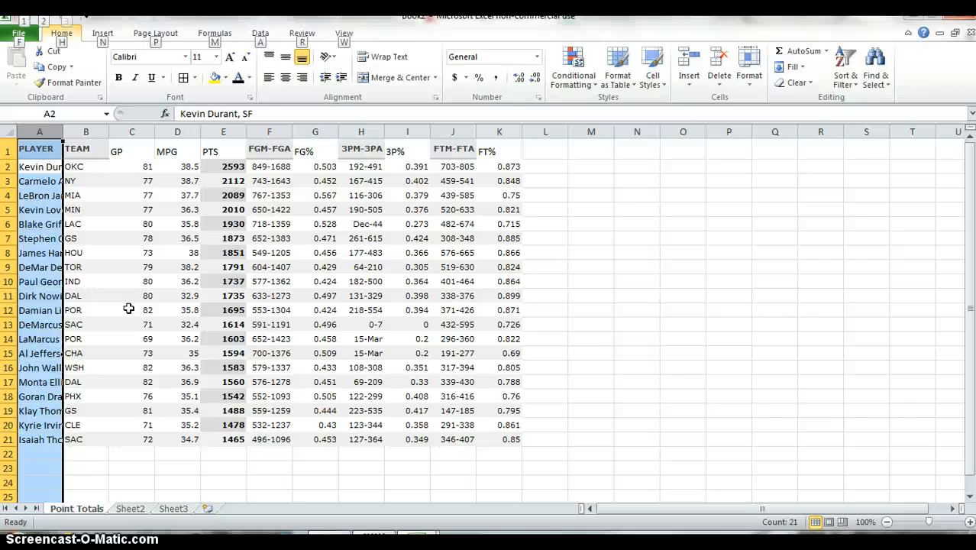
pyautogui.press('i')
pyautogui.press('c')
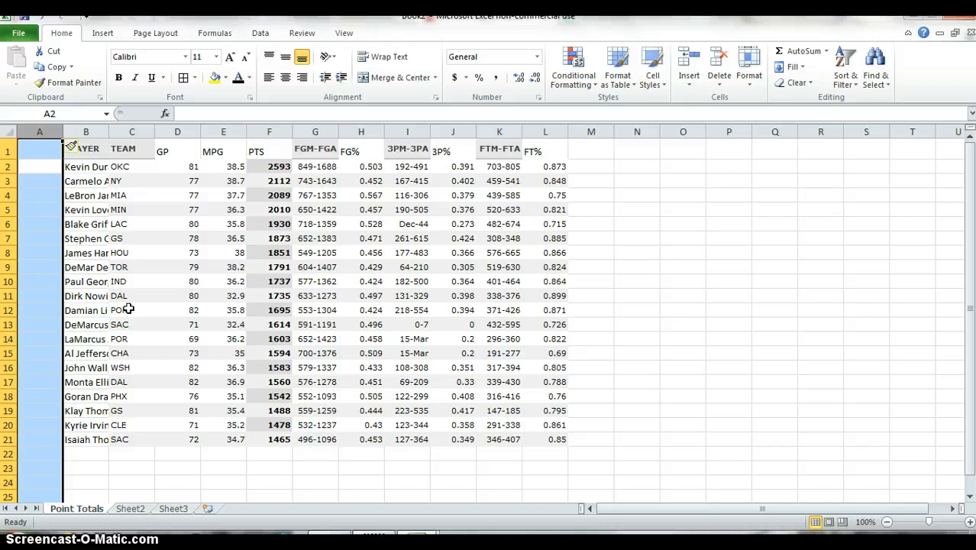
# Enter the header Rank in cell A1 of the new blank column
pyautogui.press('Up')
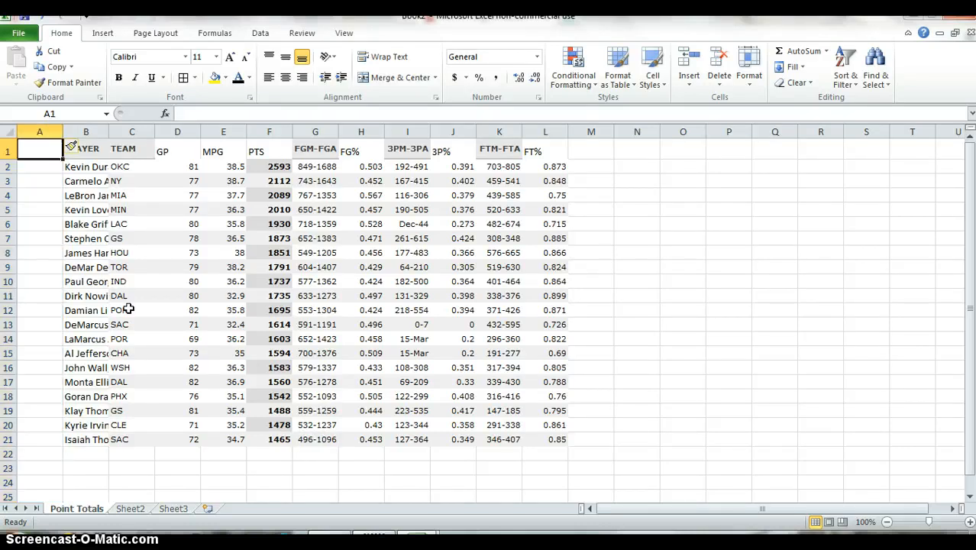
pyautogui.press('Down')
pyautogui.press('Up')
pyautogui.write('Rank')
pyautogui.press('Return')
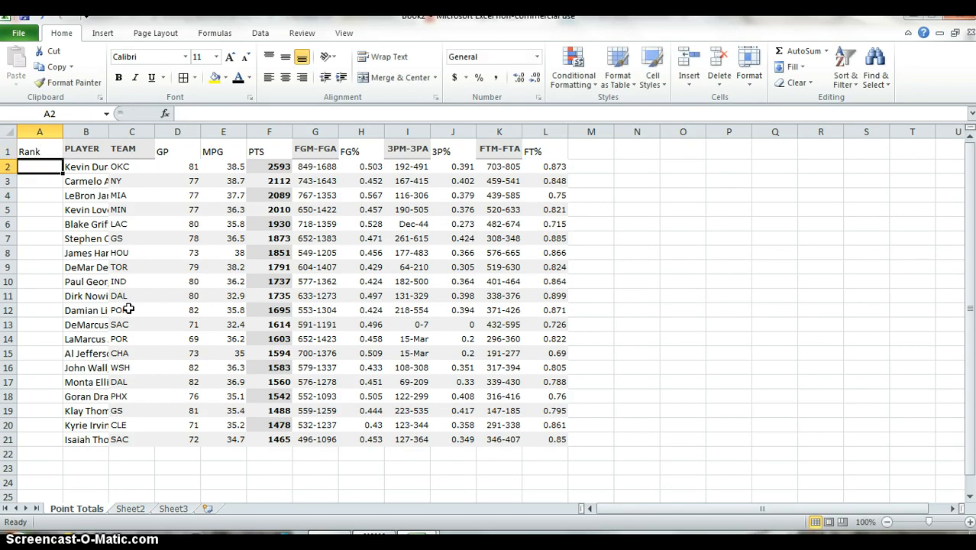
# Enter 1 and 2 in cells A2 and A3 and fill the number series down through A21
pyautogui.write('1')
pyautogui.press('Return')
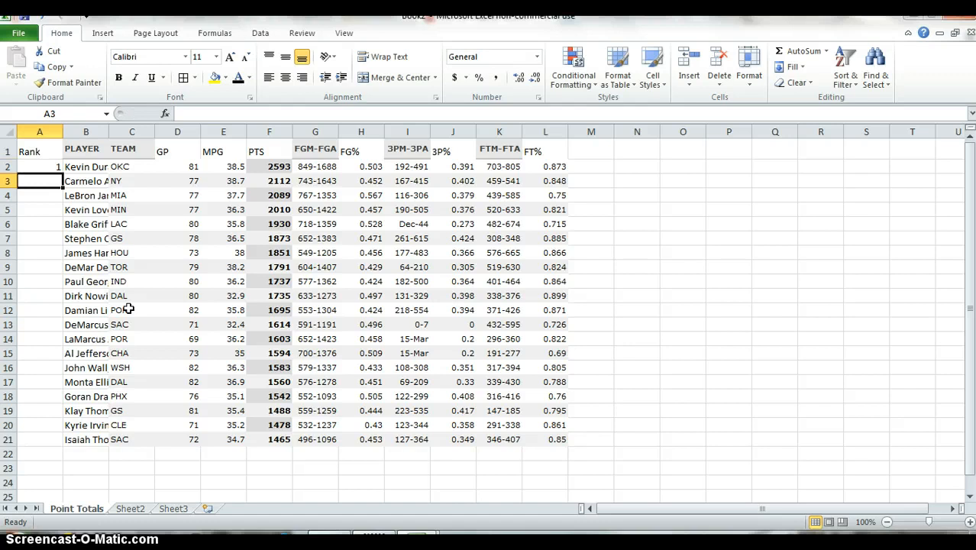
pyautogui.write('2')
pyautogui.press('Return')
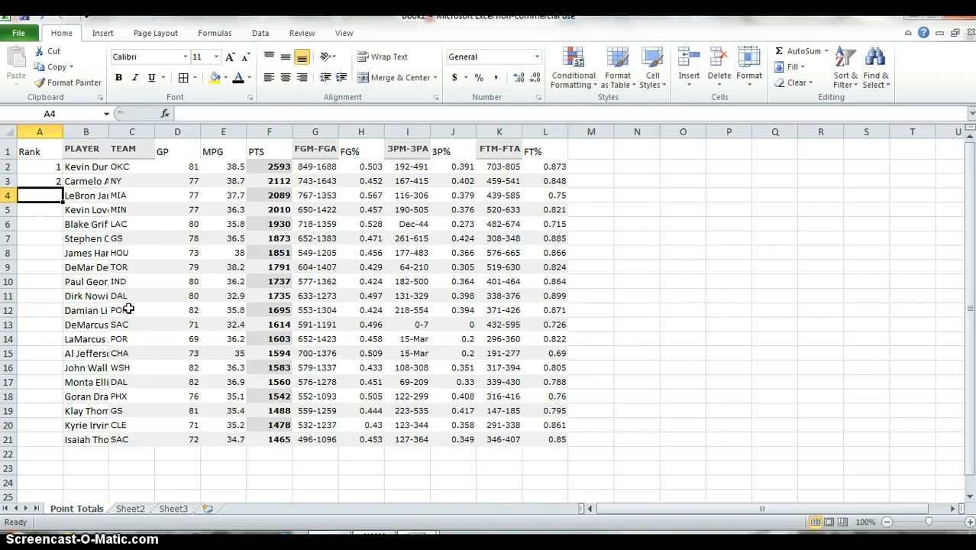
pyautogui.press('Up')
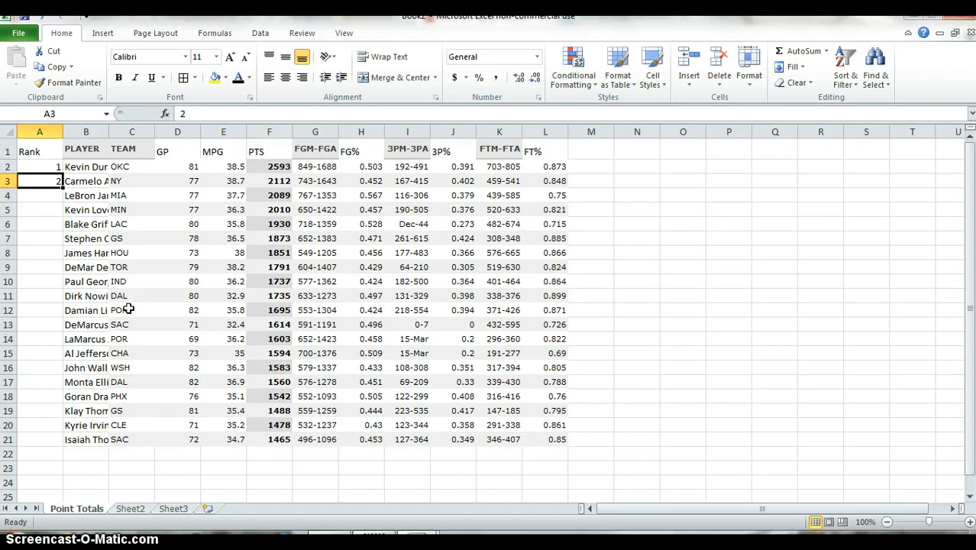
pyautogui.press('Up')
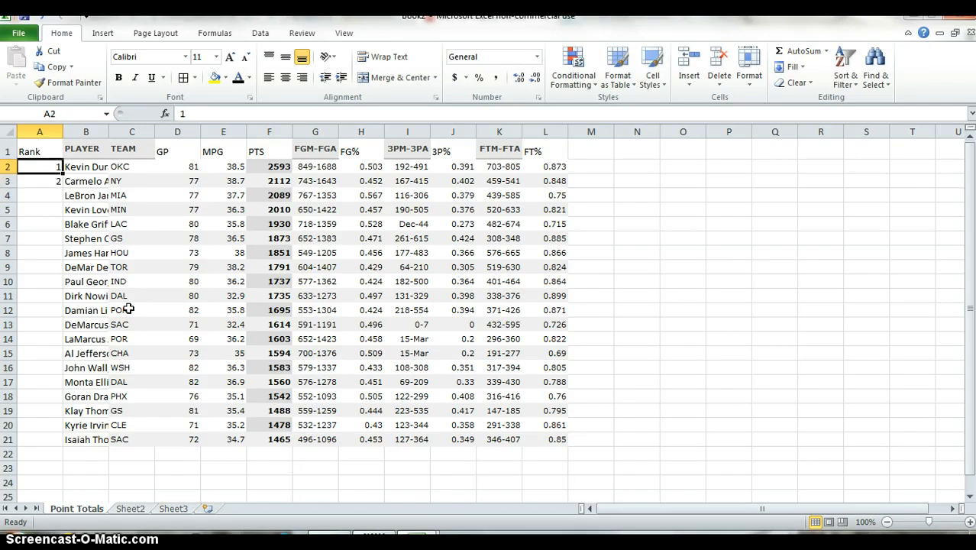
pyautogui.hotkey('shift', 'Down')
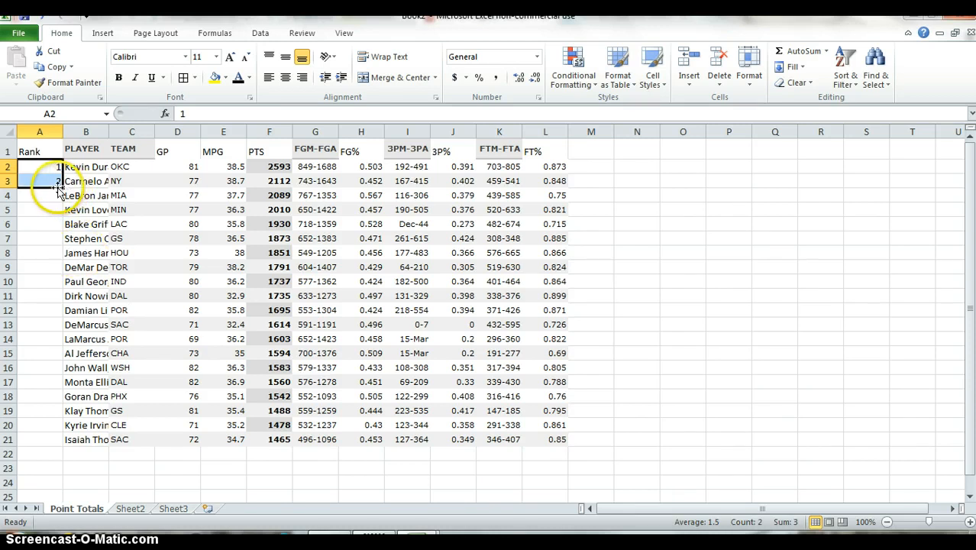
pyautogui.moveTo(61, 188); pyautogui.dragTo(51, 451)
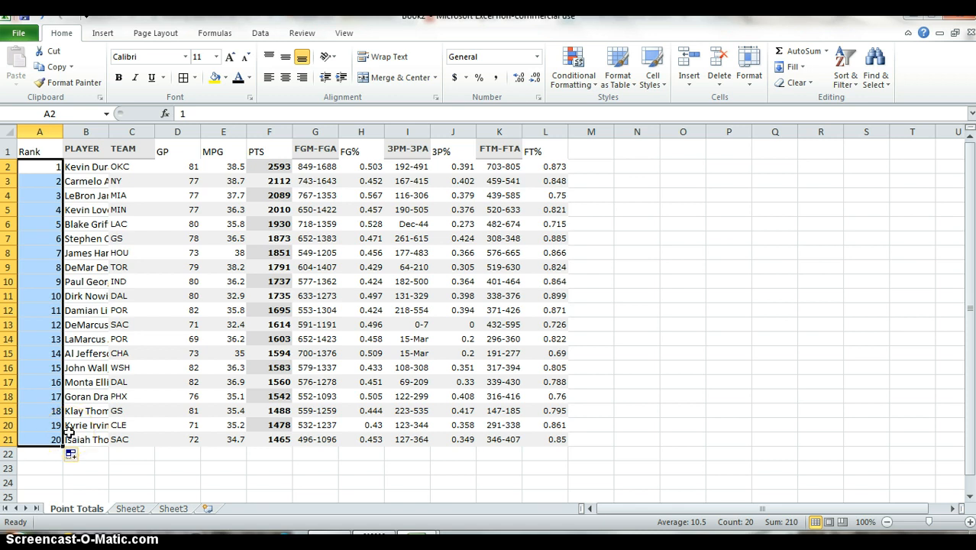
# AutoFit the width of the PLAYER column so it matches the full player names
pyautogui.press('Right')
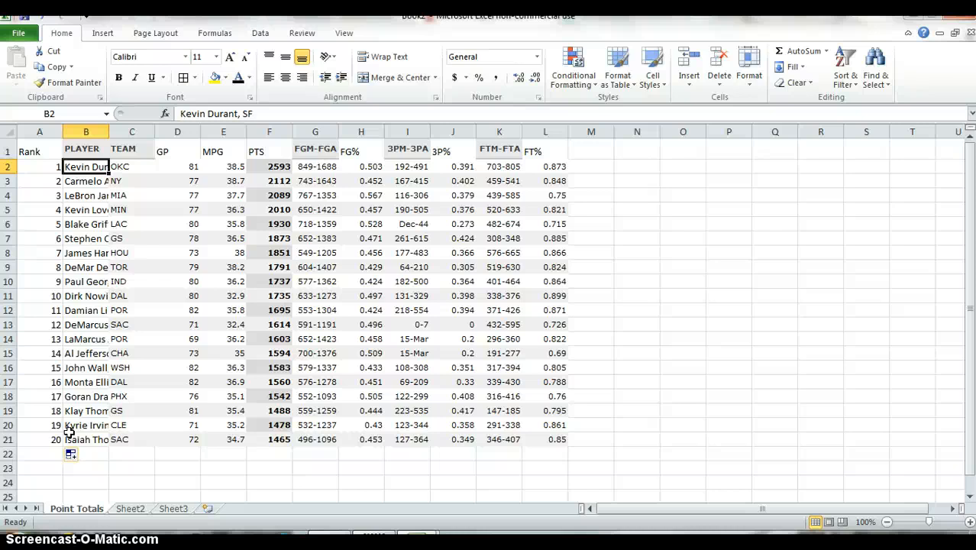
pyautogui.click(69, 433)
pyautogui.hotkey('ctrl', 'space')
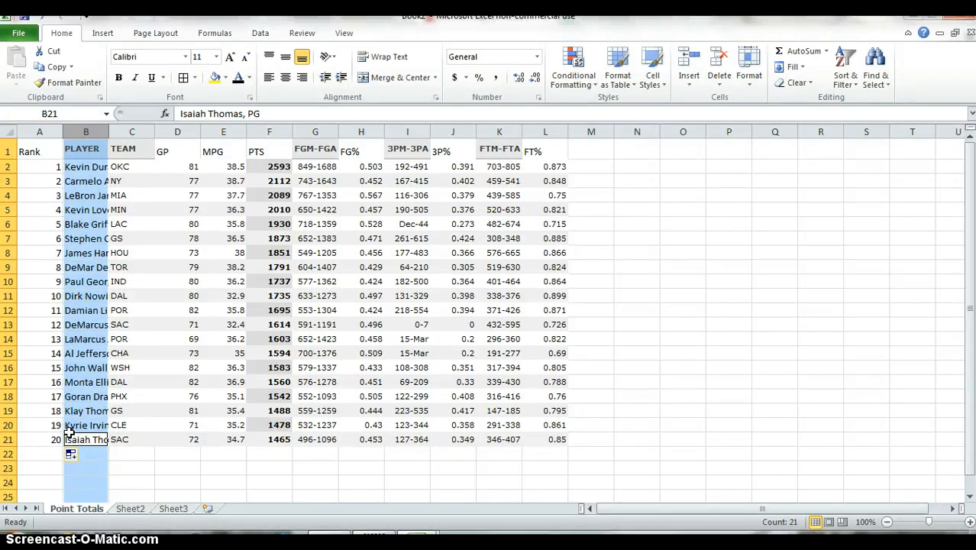
pyautogui.click(69, 431)
pyautogui.hotkey('ctrl', 'space')
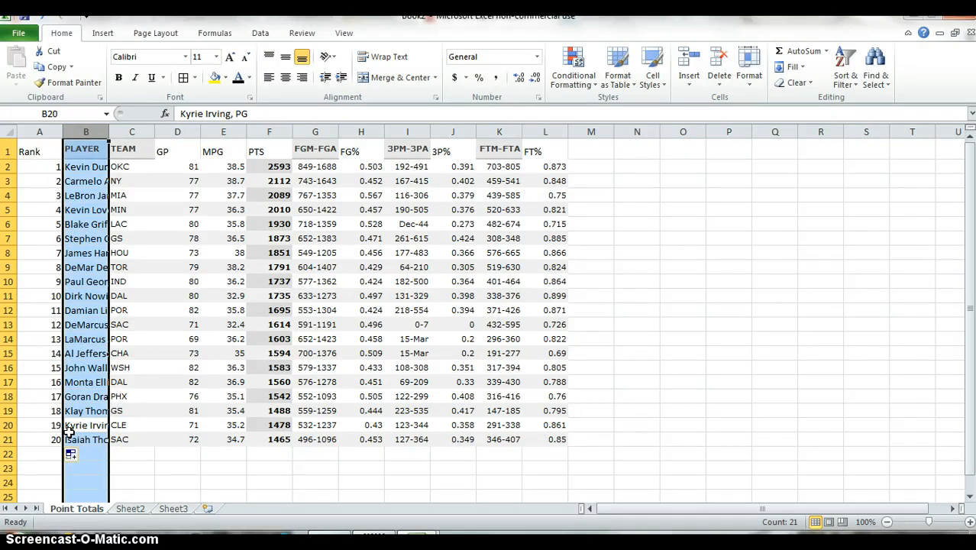
pyautogui.press('alt')
pyautogui.press('h')
pyautogui.press('o')
pyautogui.press('i')
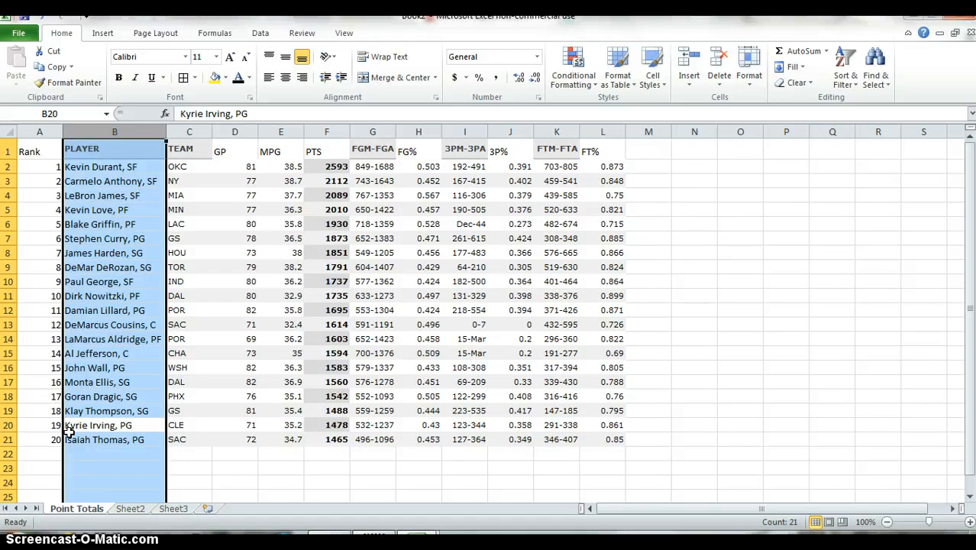
# Examine the PTS, MPG and GP columns of the Point Totals sheet
pyautogui.press('Up')
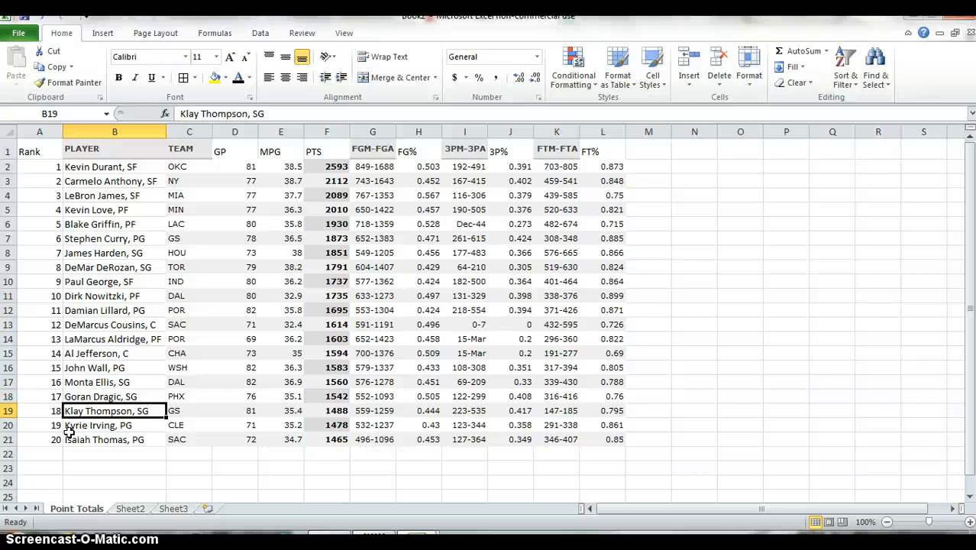
pyautogui.press('Right')
pyautogui.press('Right')
pyautogui.press('Right')
pyautogui.press('Right')
pyautogui.hotkey('ctrl', 'Up')
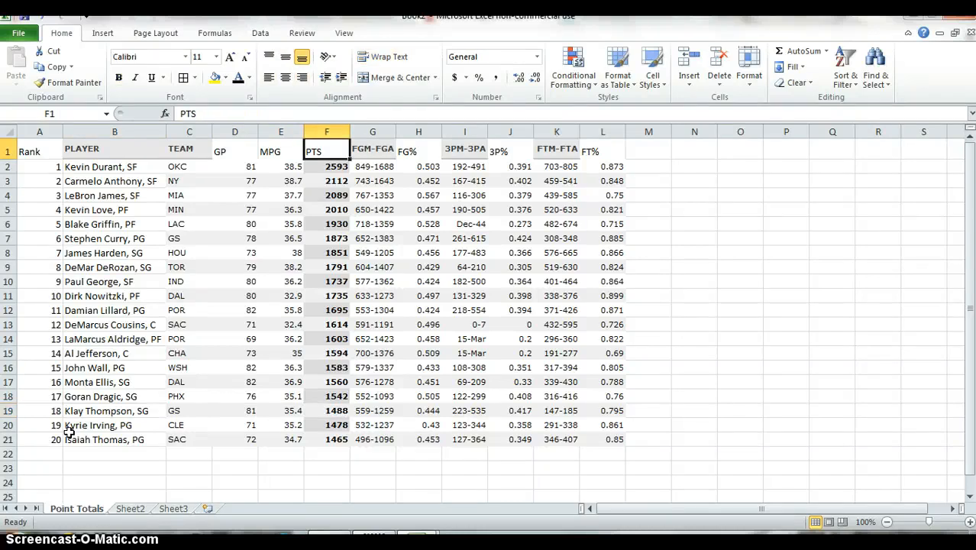
pyautogui.press('Down')
pyautogui.hotkey('ctrl', 'shift', 'Down')
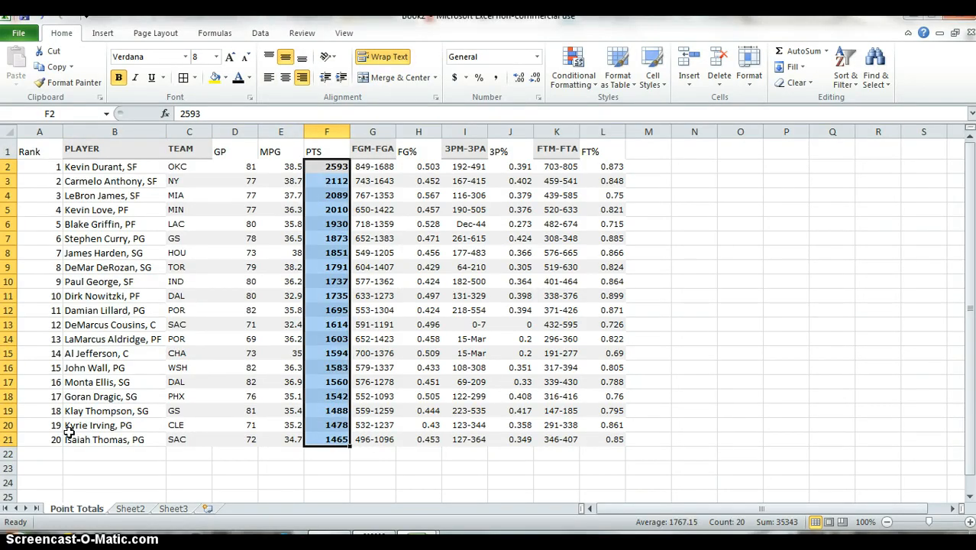
pyautogui.press('Up')
pyautogui.press('Down')
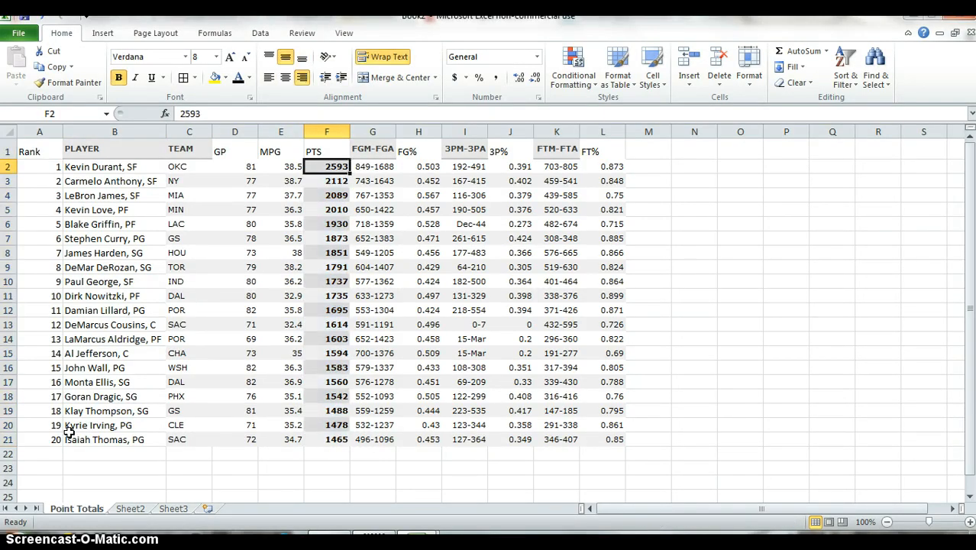
pyautogui.press('Left')
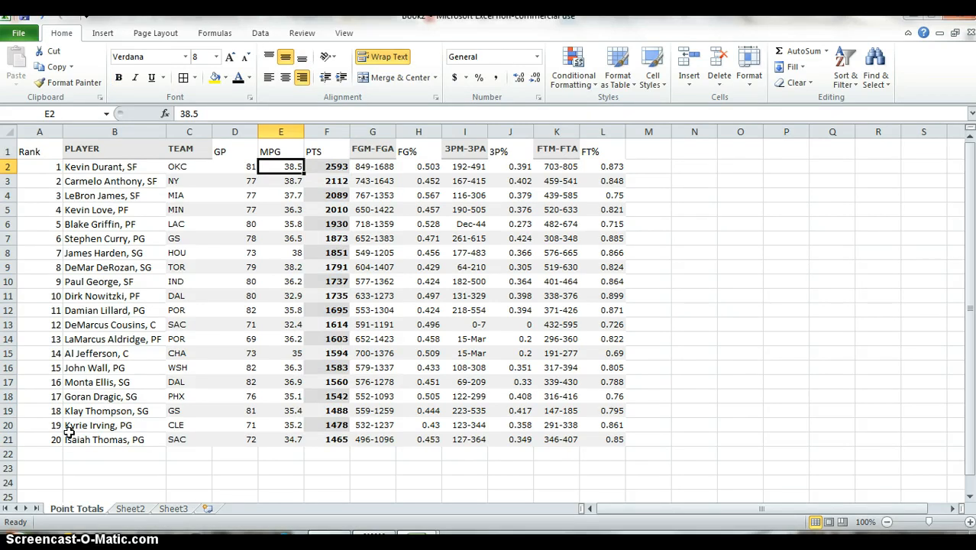
pyautogui.press('Left')
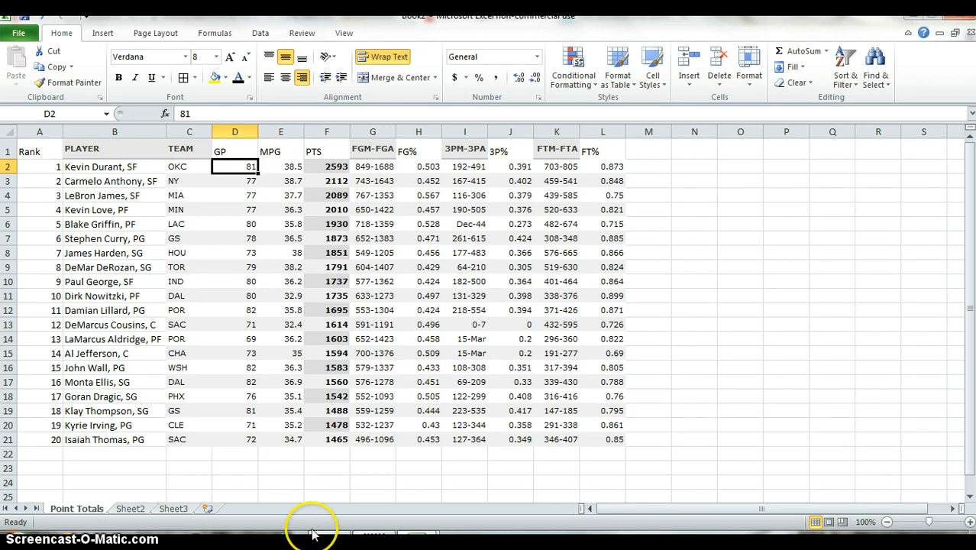
# Switch to the ESPN NBA statistics page in Chrome and open the Minutes statistics for 2013-14
pyautogui.moveTo(336, 532)
pyautogui.click(316, 451)
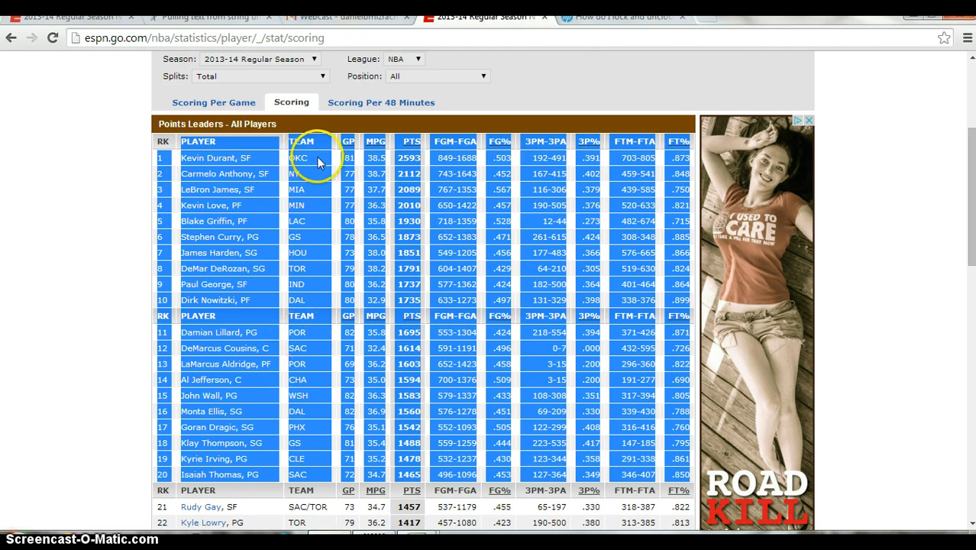
pyautogui.scroll(3, 316, 157)
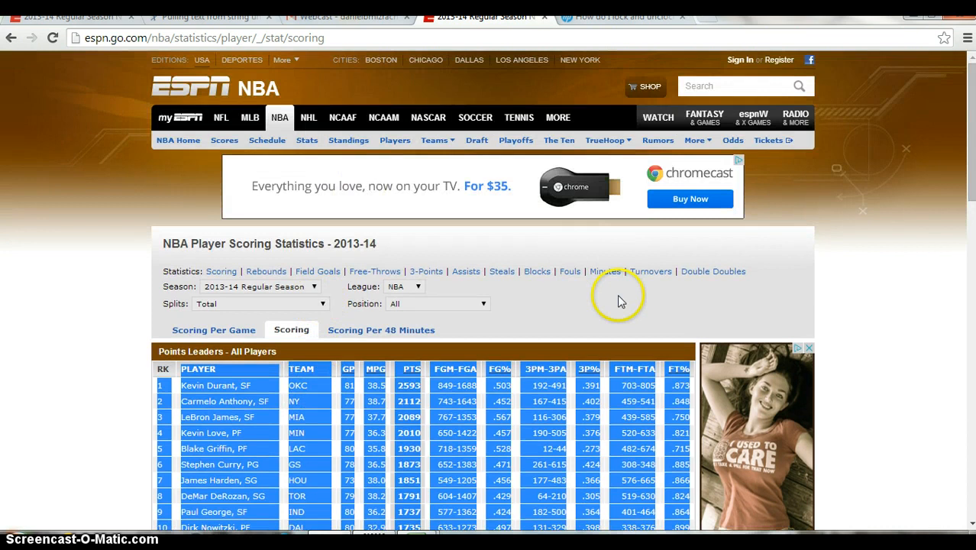
pyautogui.click(600, 273)
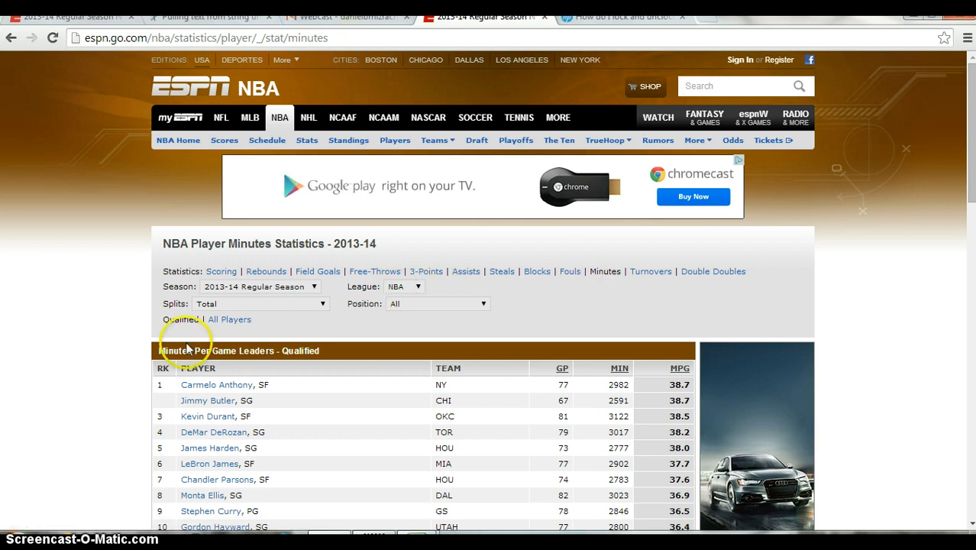
# Copy the minutes table's header and first 20 players, switch to Excel and paste it at A1 of Sheet2
pyautogui.scroll(-5, 126, 349)
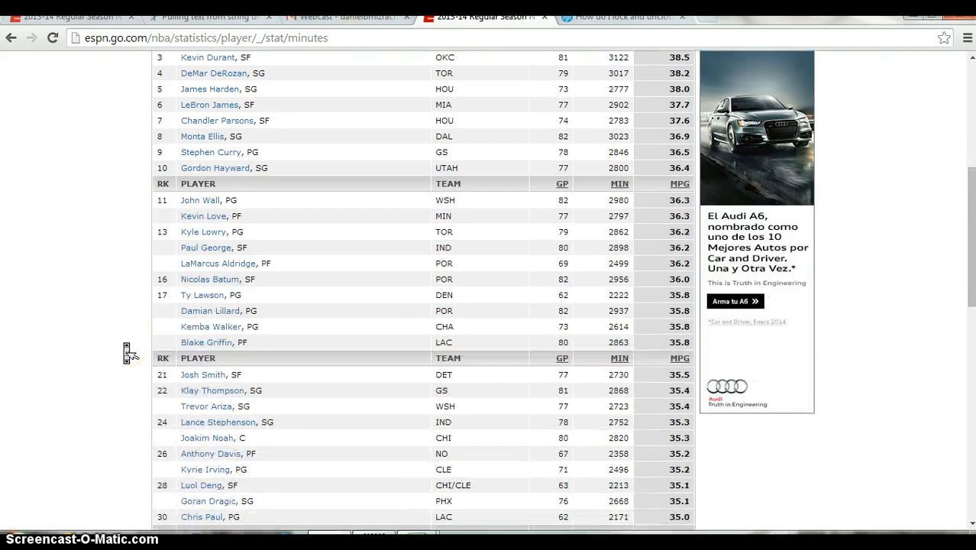
pyautogui.scroll(3, 127, 351)
pyautogui.scroll(1, 128, 352)
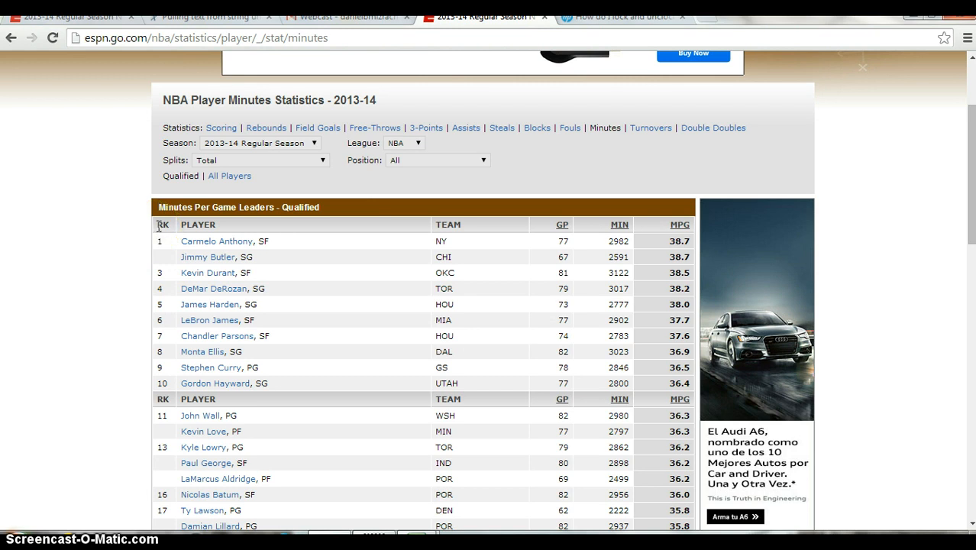
pyautogui.moveTo(158, 225); pyautogui.dragTo(682, 340)
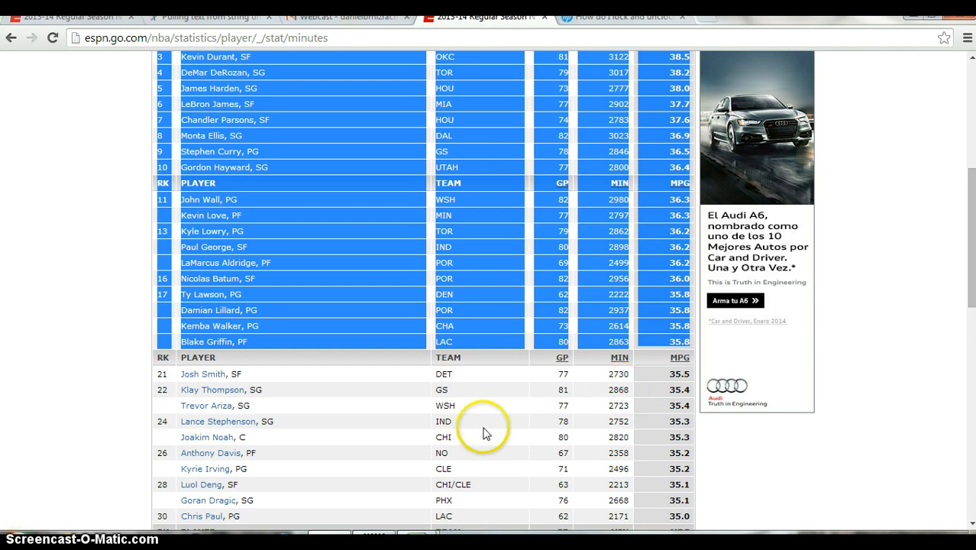
pyautogui.hotkey('alt', 'Tab')
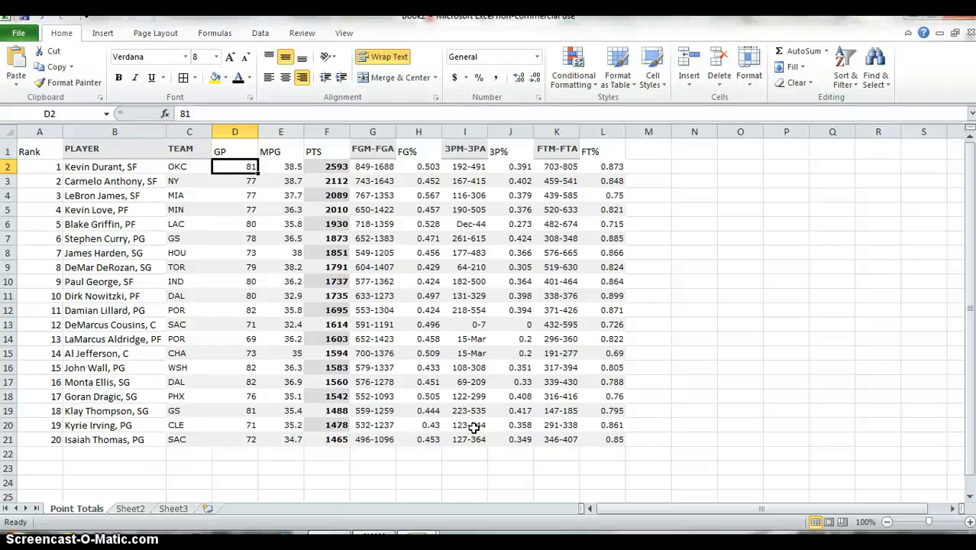
pyautogui.hotkey('ctrl', 'pagedown')
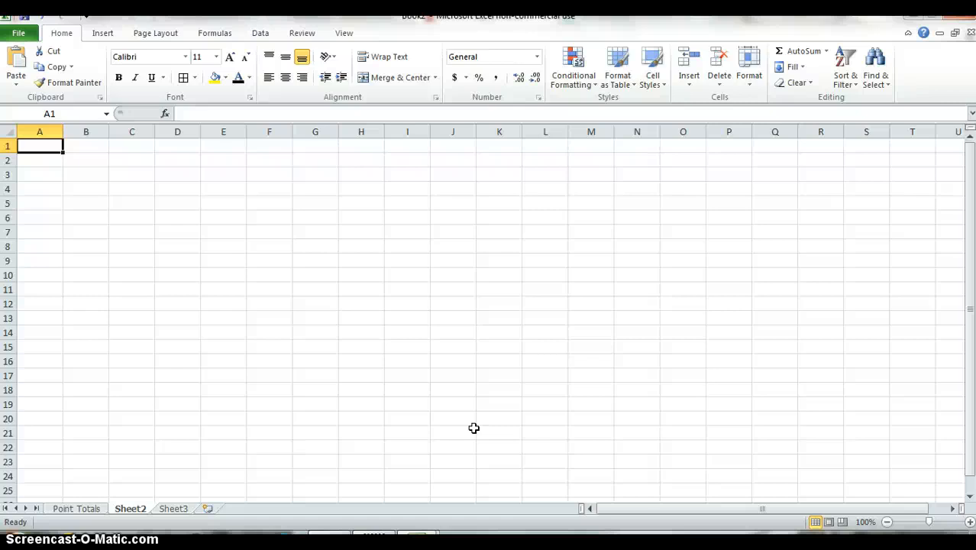
pyautogui.hotkey('ctrl', 'v')
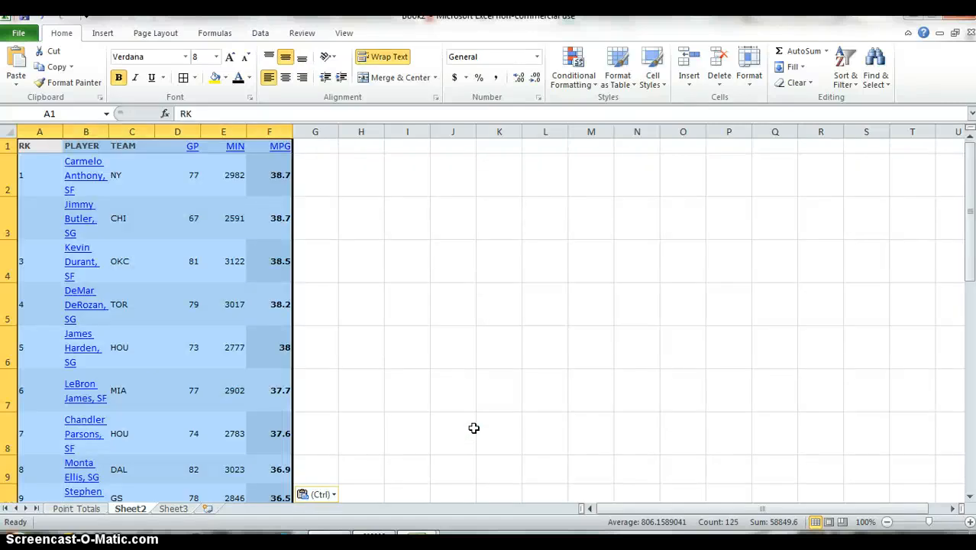
# Remove the hyperlinks from the whole PLAYER column on Sheet2
pyautogui.press('Right')
pyautogui.hotkey('ctrl', 'space')
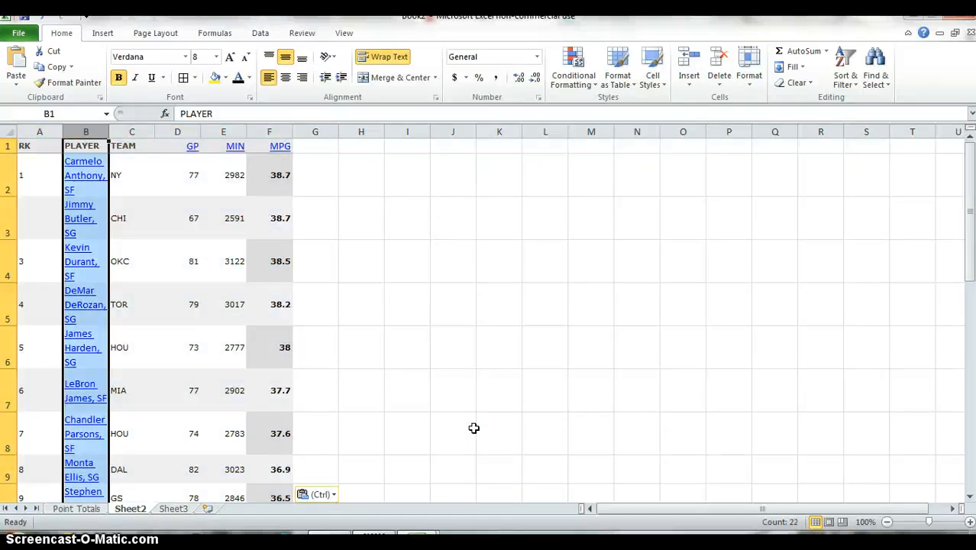
pyautogui.hotkey('shift', 'F10')
pyautogui.press('r')
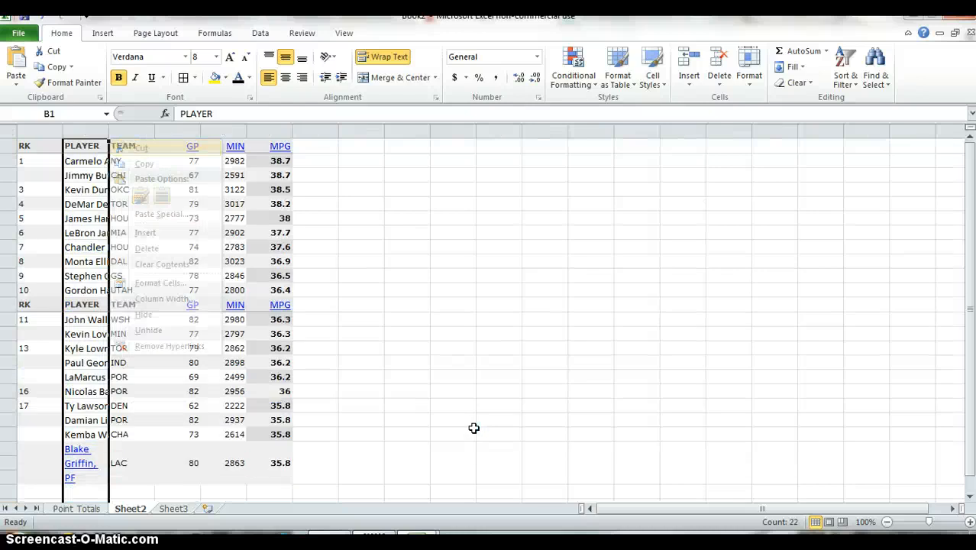
# Delete the repeated header row 12 in the minutes table
pyautogui.press('Up')
pyautogui.press('Down')
pyautogui.press('Down')
pyautogui.press('Down')
pyautogui.press('Down')
pyautogui.press('Down')
pyautogui.press('Down')
pyautogui.press('Down')
pyautogui.press('Down')
pyautogui.press('Down')
pyautogui.press('Down')
pyautogui.press('Down')
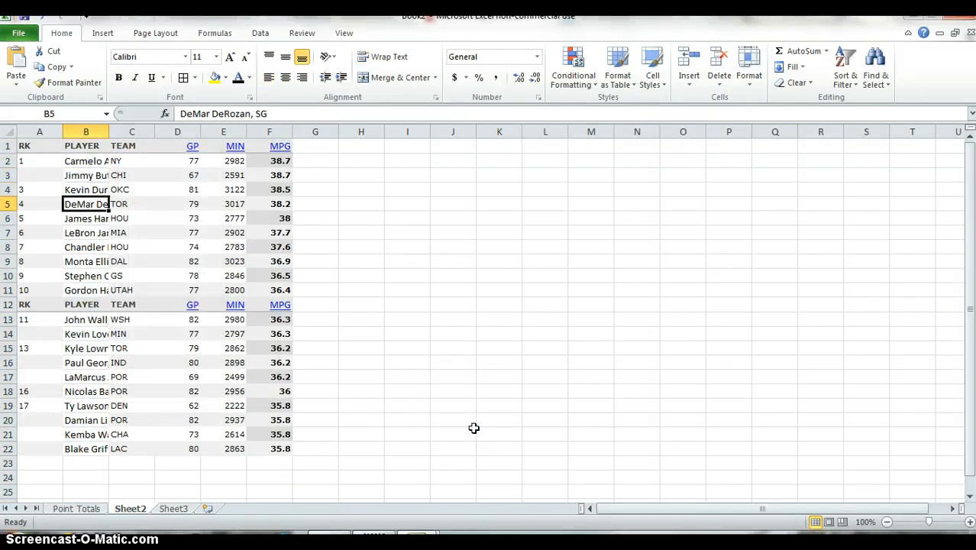
pyautogui.hotkey('shift', 'space')
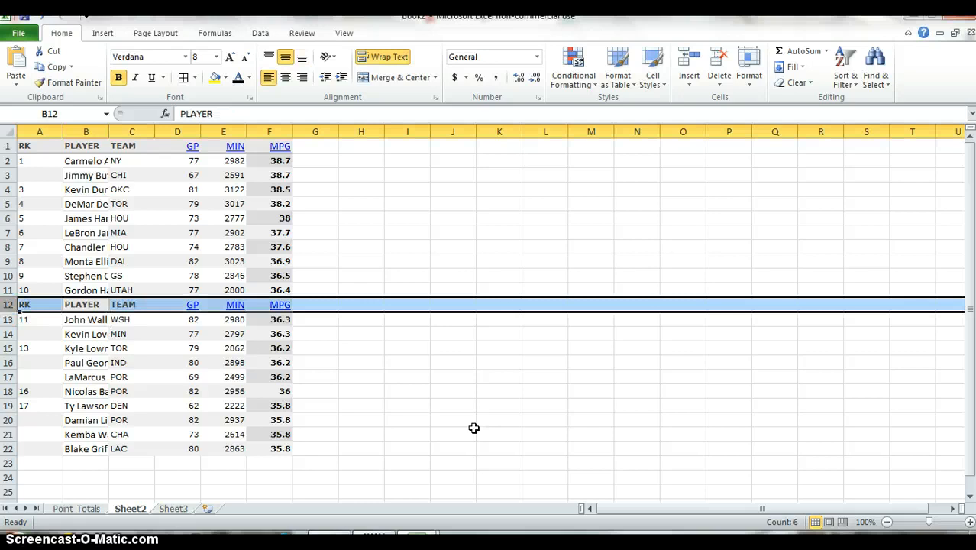
pyautogui.hotkey('ctrl', '-')
# Remove the hyperlinks from the whole header row 1 of the minutes table on Sheet2
pyautogui.press('Up')
pyautogui.press('Up')
pyautogui.press('Up')
pyautogui.press('Up')
pyautogui.press('Up')
pyautogui.press('Up')
pyautogui.press('Up')
pyautogui.press('Up')
pyautogui.press('Up')
pyautogui.press('Up')
pyautogui.press('Up')
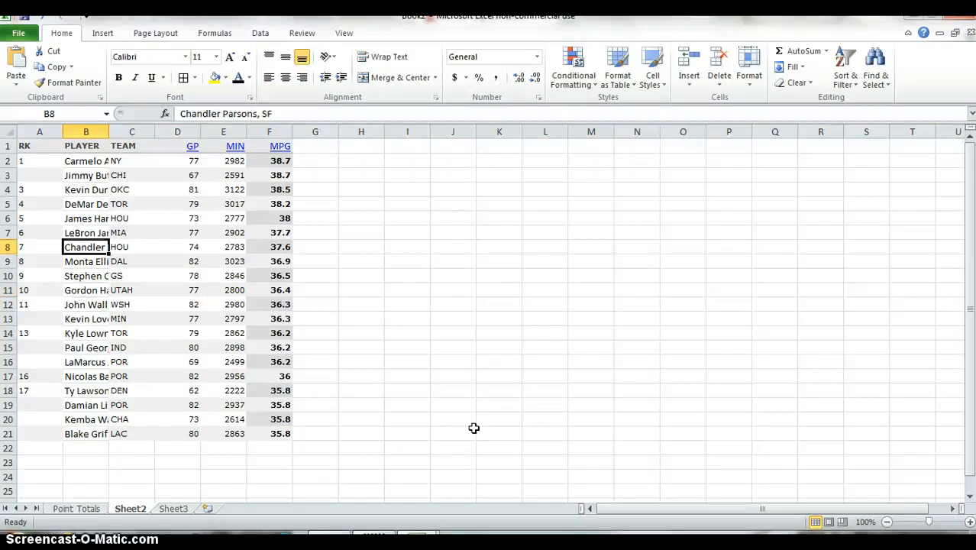
pyautogui.press('Right')
pyautogui.press('Right')
pyautogui.hotkey('shift', 'space')
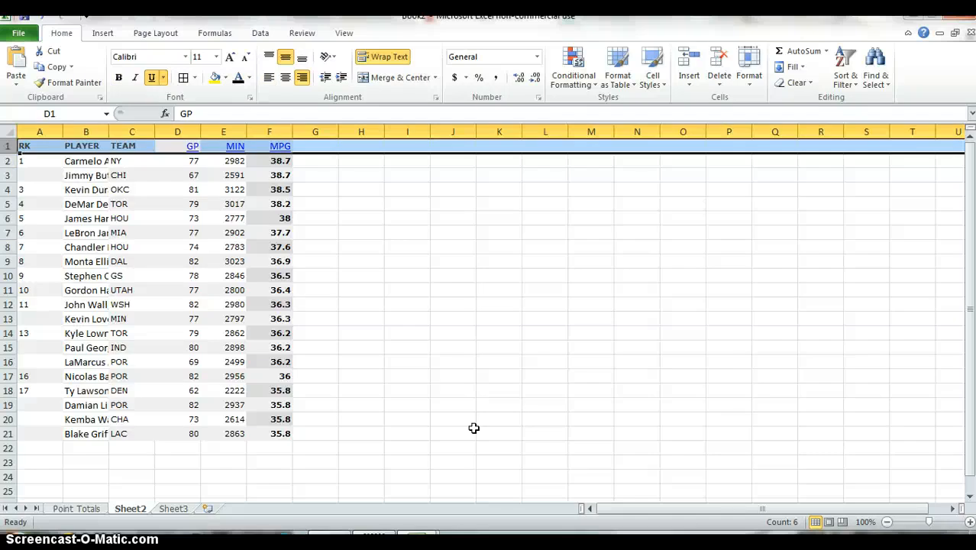
pyautogui.hotkey('shift', 'F10')
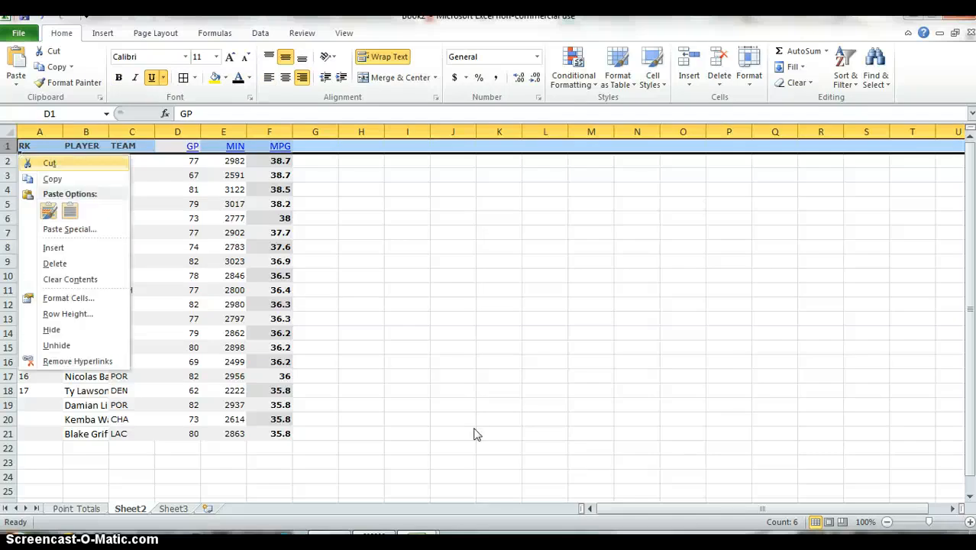
pyautogui.press('r')
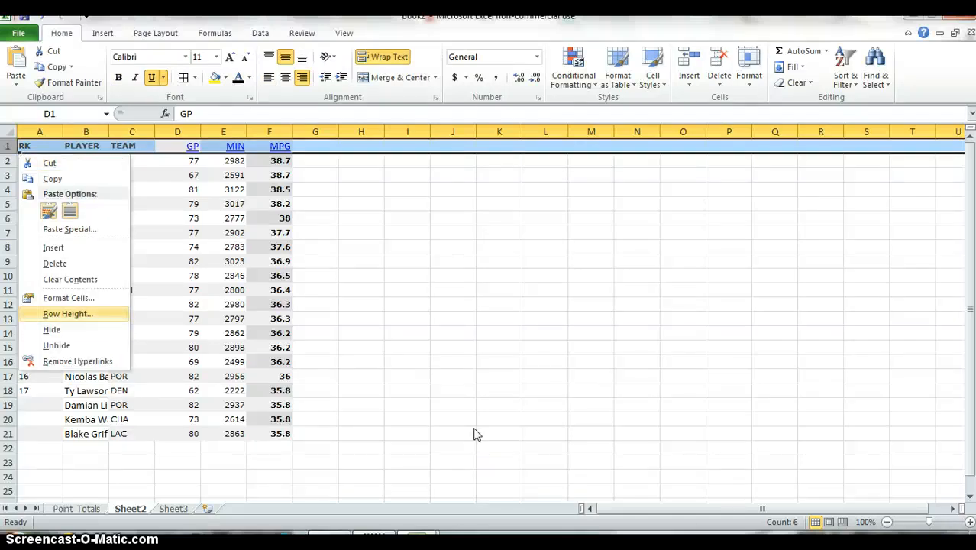
pyautogui.press('Down')
pyautogui.press('Down')
pyautogui.press('Down')
pyautogui.press('Return')
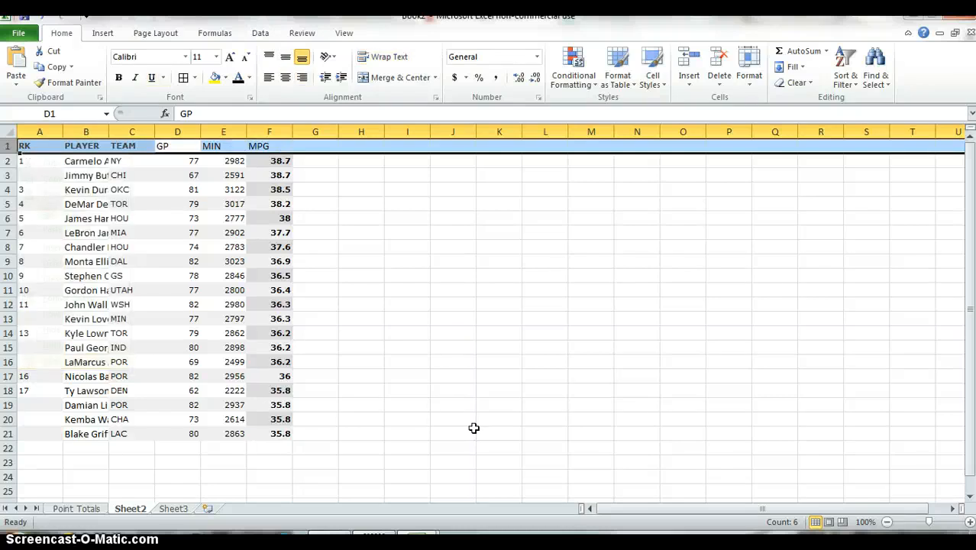
# Enter rank 2 in A3 and fill the series from A2:A3 down to A21 to complete the RK column
pyautogui.press('Right')
pyautogui.press('Left')
pyautogui.press('Down')
pyautogui.press('Down')
pyautogui.press('Left')
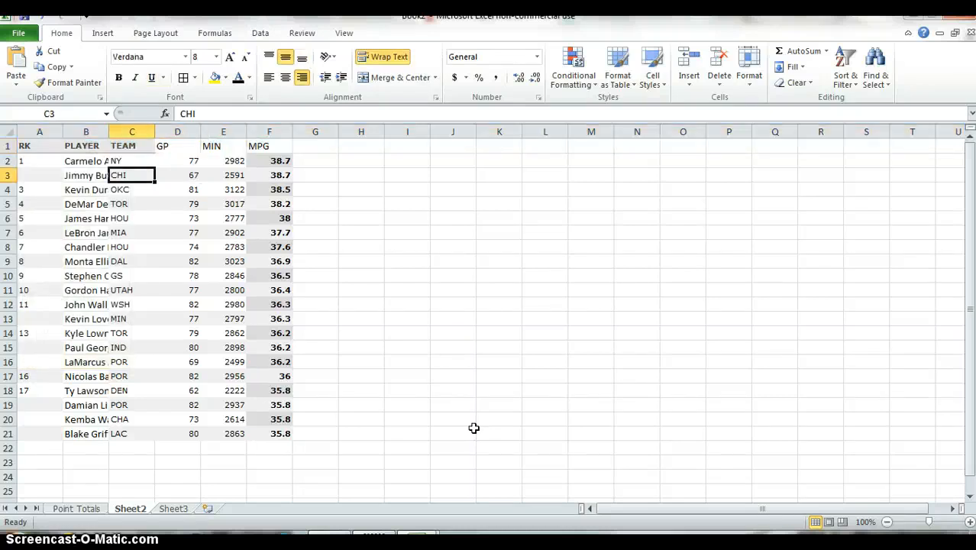
pyautogui.press('Left')
pyautogui.press('Left')
pyautogui.press('Up')
pyautogui.press('Down')
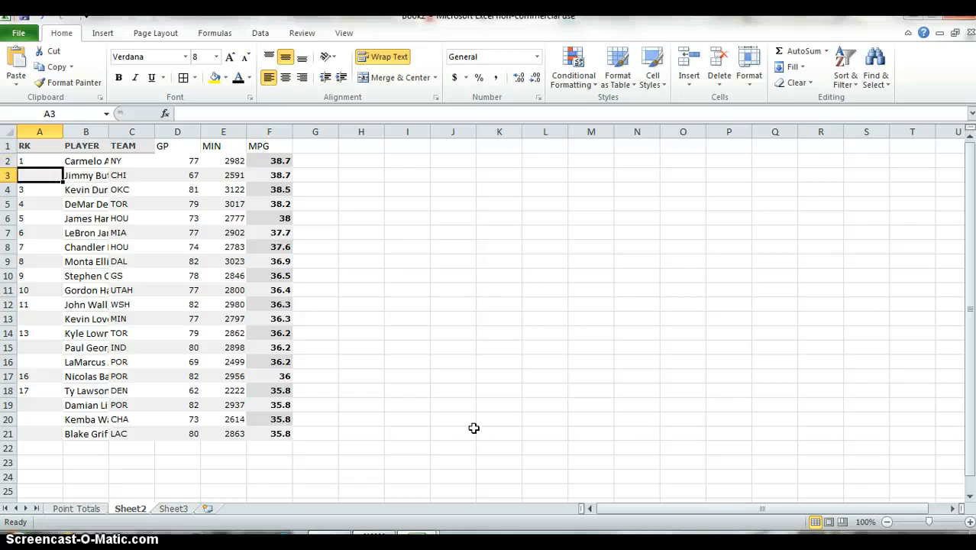
pyautogui.write('2')
pyautogui.press('Up')
pyautogui.hotkey('shift', 'Down')
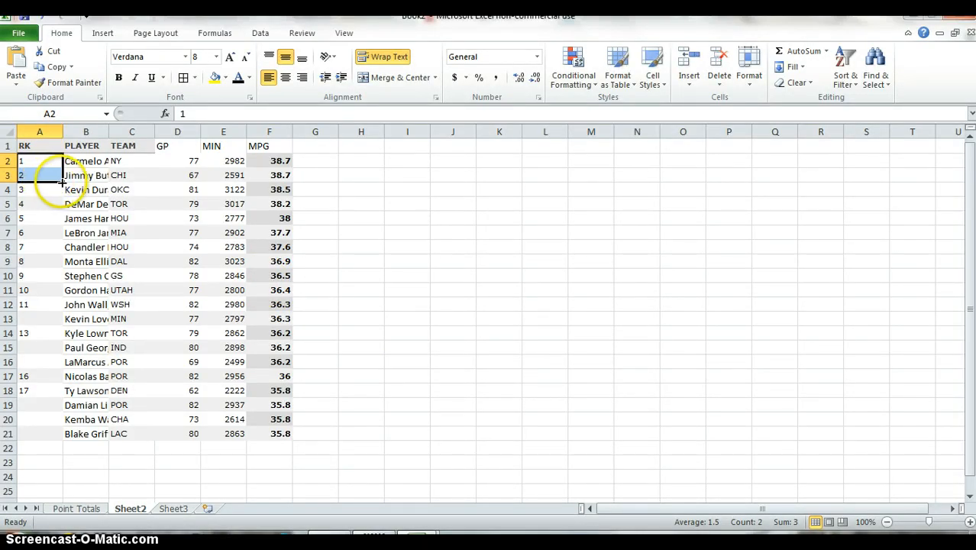
pyautogui.moveTo(63, 182); pyautogui.dragTo(40, 435)
# AutoFit the width of the PLAYER column on Sheet2 to its contents
pyautogui.press('Right')
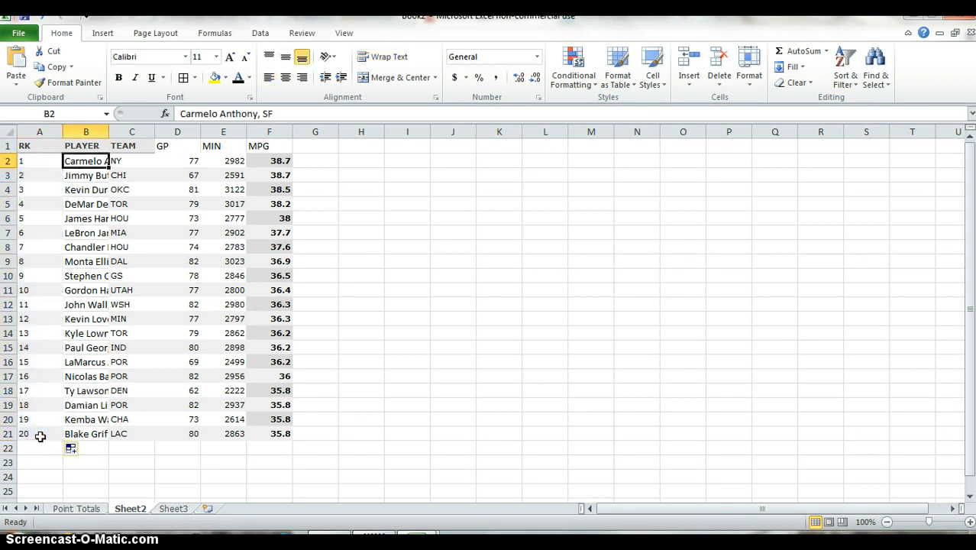
pyautogui.hotkey('ctrl', 'space')
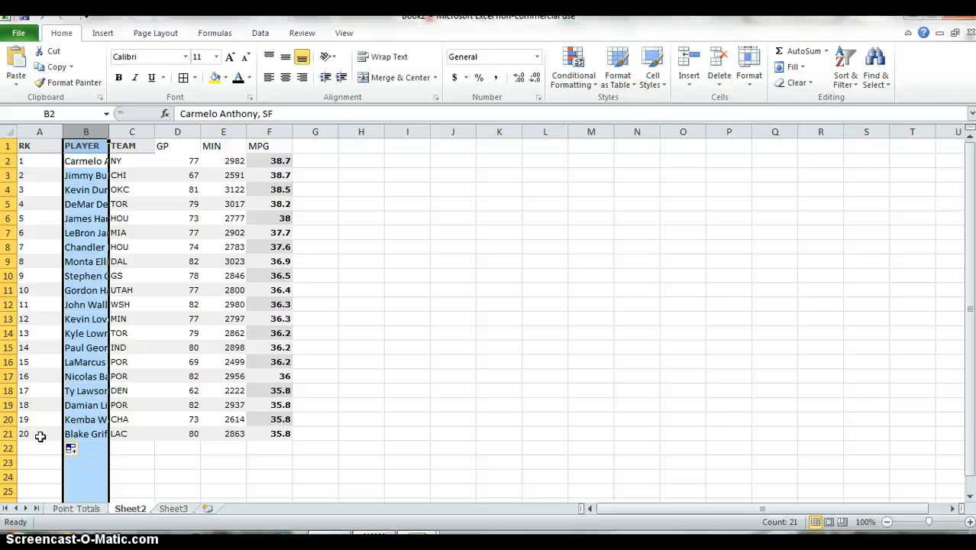
pyautogui.hotkey('alt', 'h')
pyautogui.press('o')
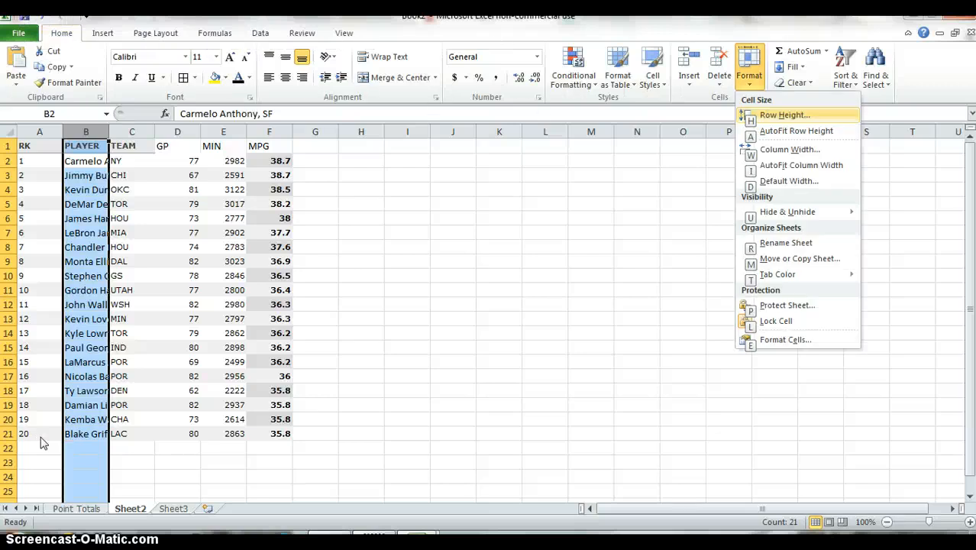
pyautogui.press('i')
pyautogui.press('Up')
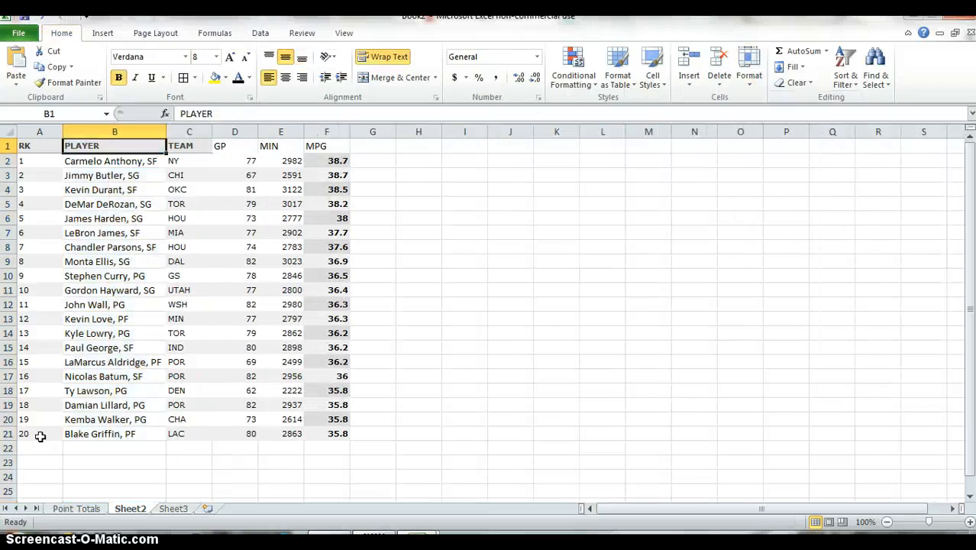
pyautogui.press('Down')
pyautogui.press('Down')
pyautogui.press('Down')
pyautogui.press('Down')
pyautogui.press('Down')
pyautogui.press('Down')
pyautogui.press('Down')
pyautogui.press('Down')
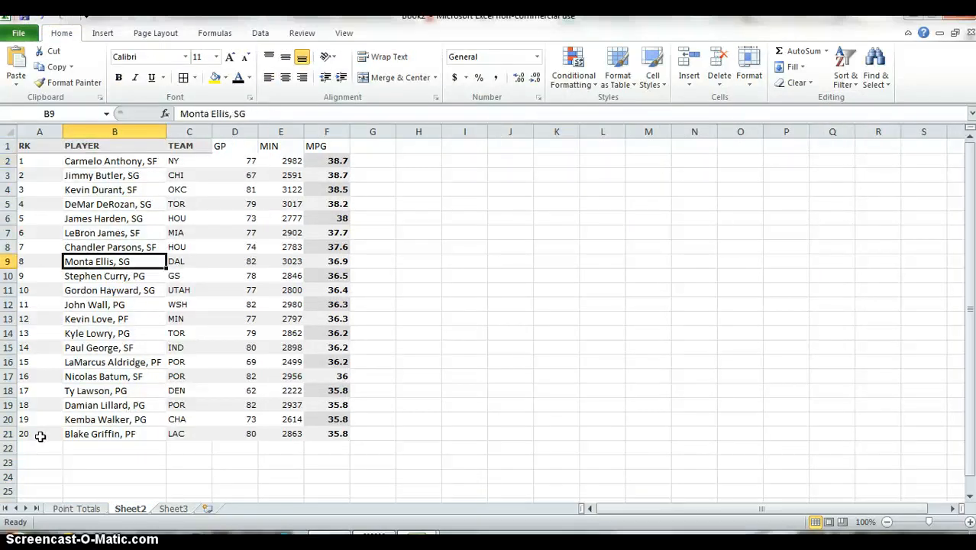
# Rename Sheet2 as Minute Totals and open Sheet3
pyautogui.rightClick(125, 512)
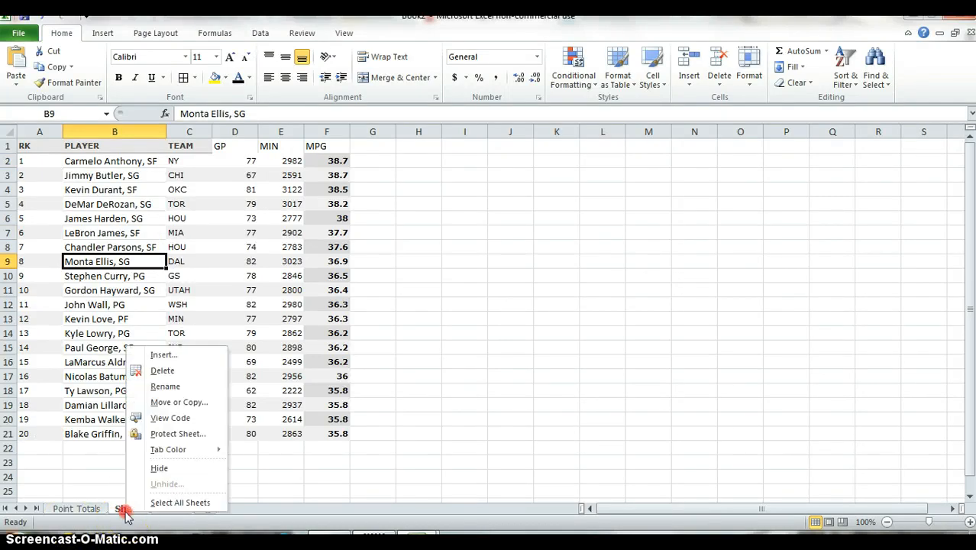
pyautogui.click(156, 386)
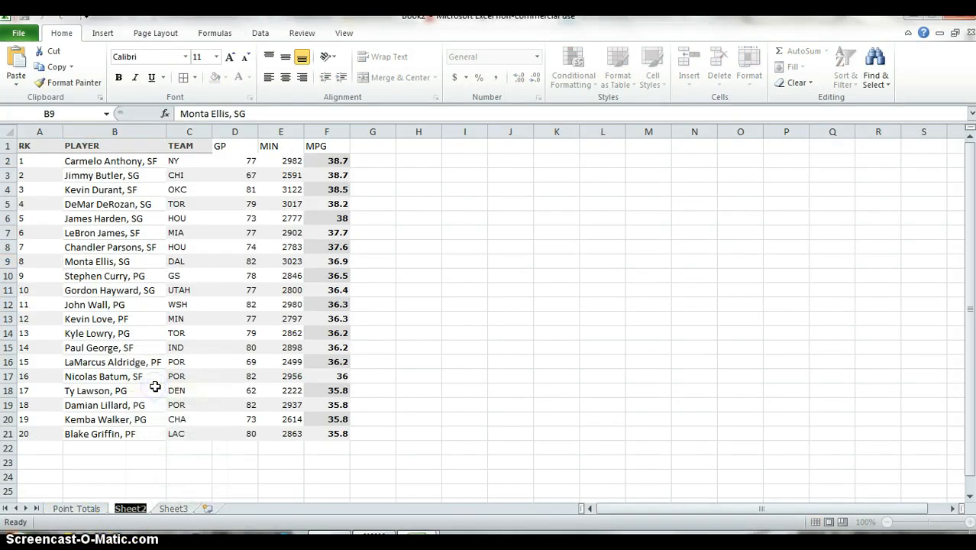
pyautogui.write('Minute')
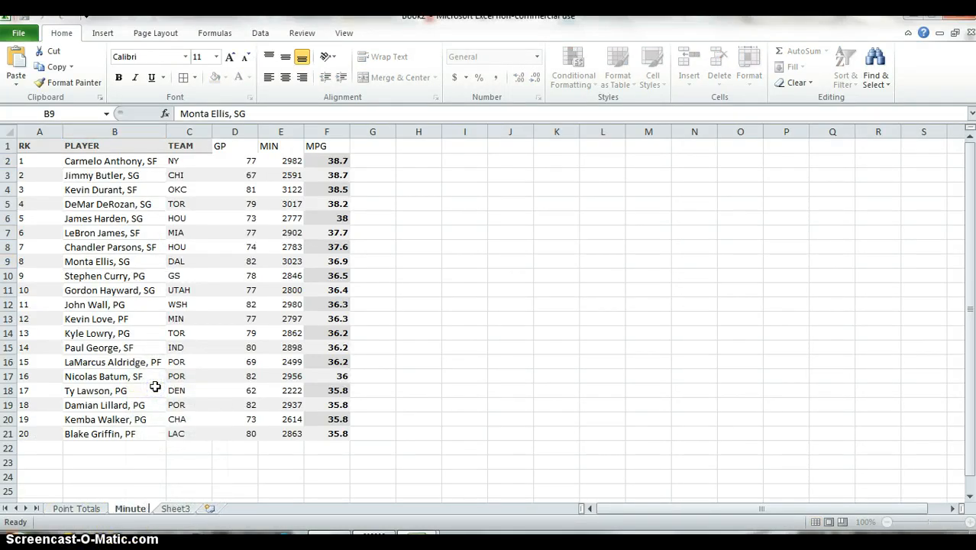
pyautogui.write(' Totals')
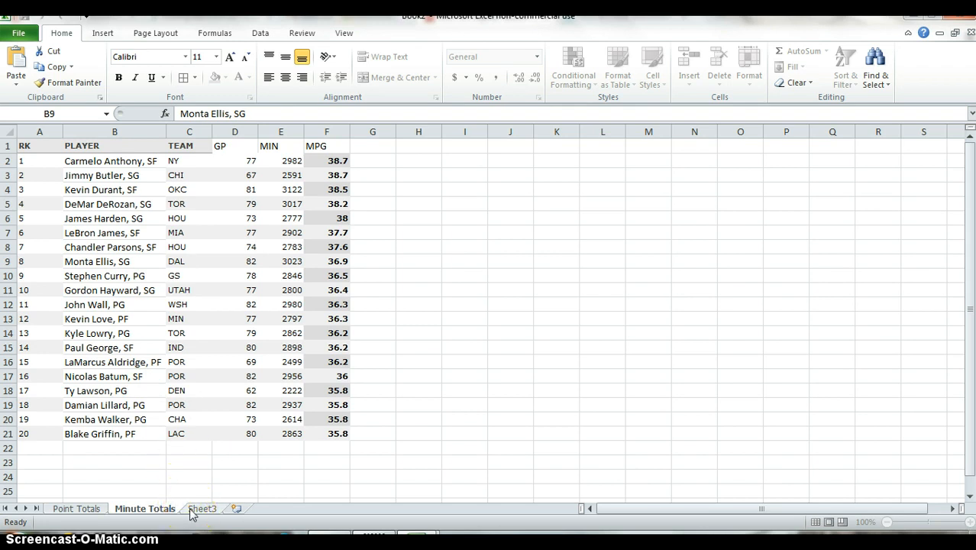
pyautogui.click(190, 511)
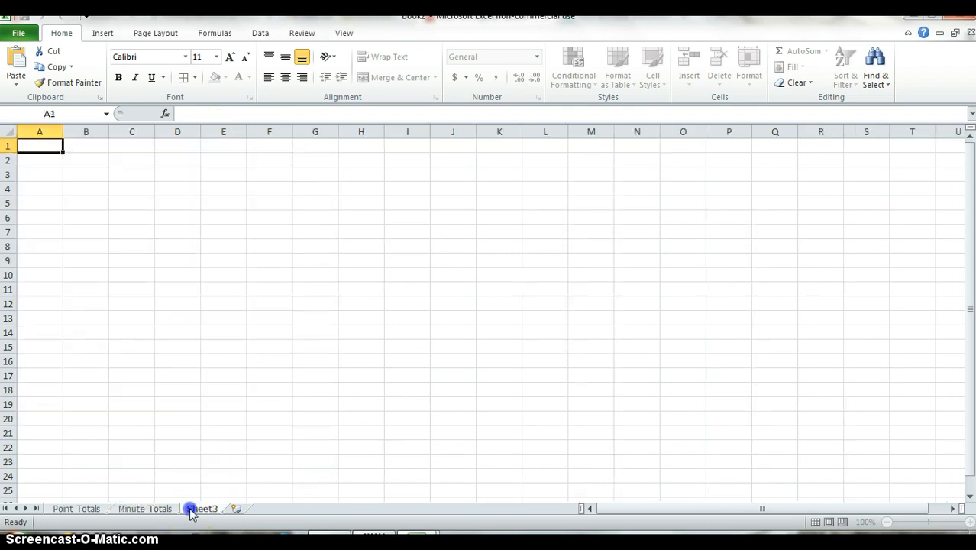
# Review the Minute Totals and Point Totals sheets, going down the PLAYER column of Point Totals to compare the listed players
pyautogui.click(163, 510)
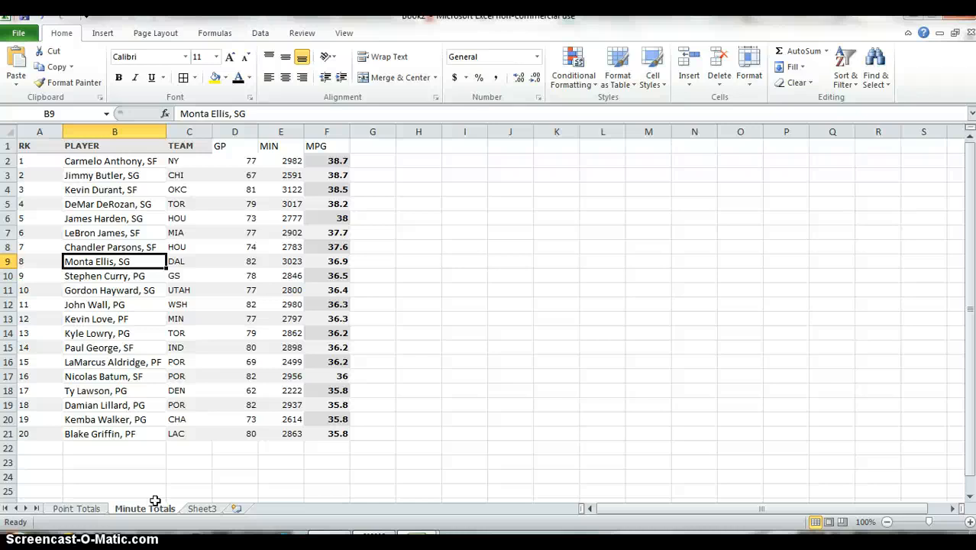
pyautogui.hotkey('ctrl', 'pageup')
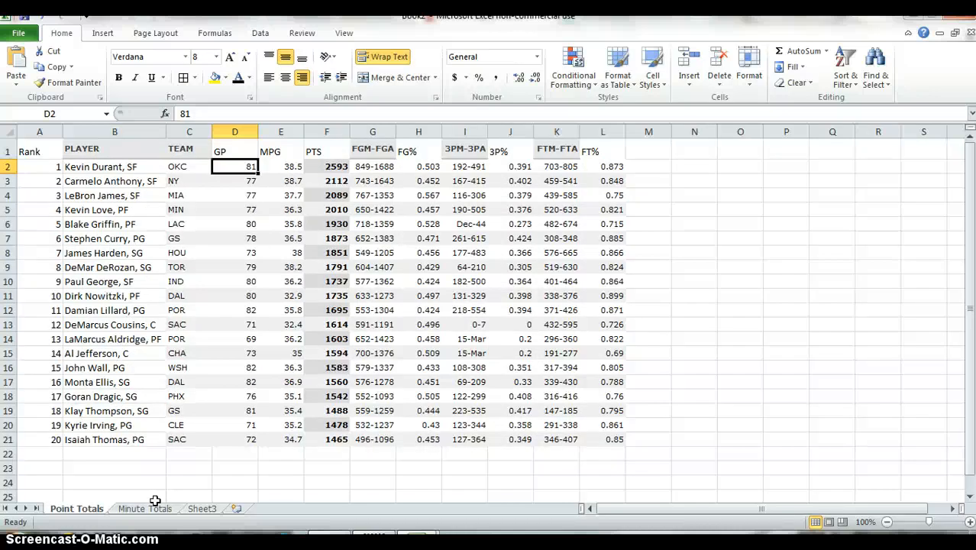
pyautogui.click(154, 500)
pyautogui.hotkey('ctrl', 'pageup')
pyautogui.press('Left')
pyautogui.press('Left')
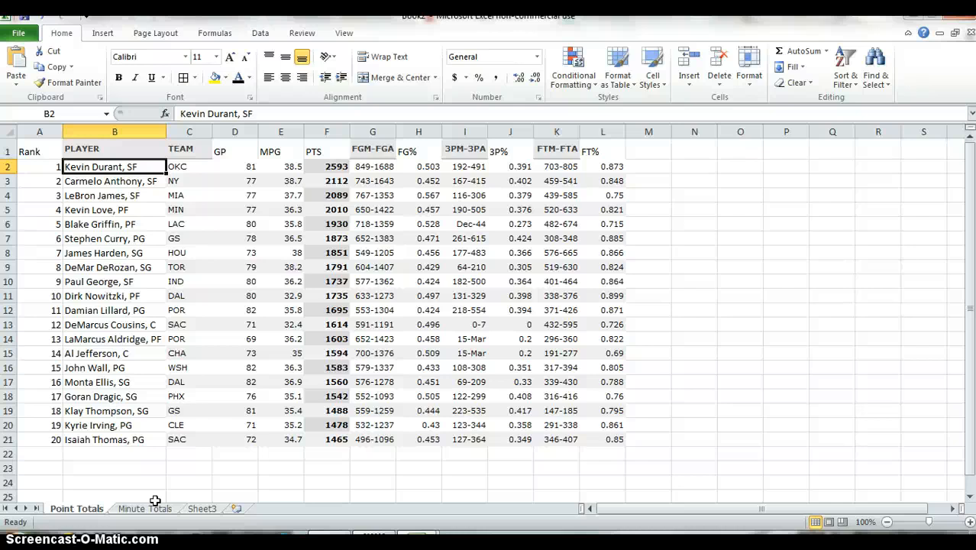
pyautogui.press('Down')
pyautogui.press('Down')
pyautogui.press('Down')
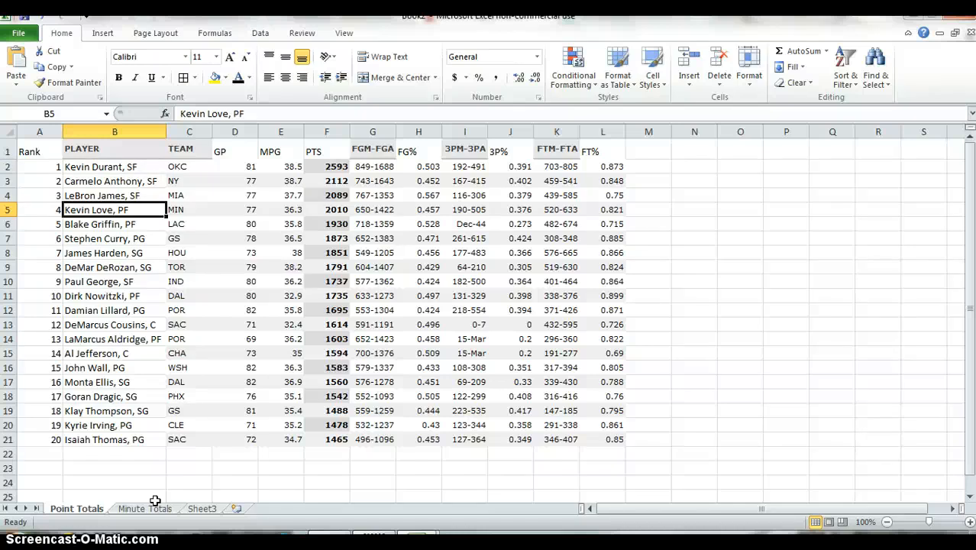
pyautogui.press('Down')
pyautogui.press('Down')
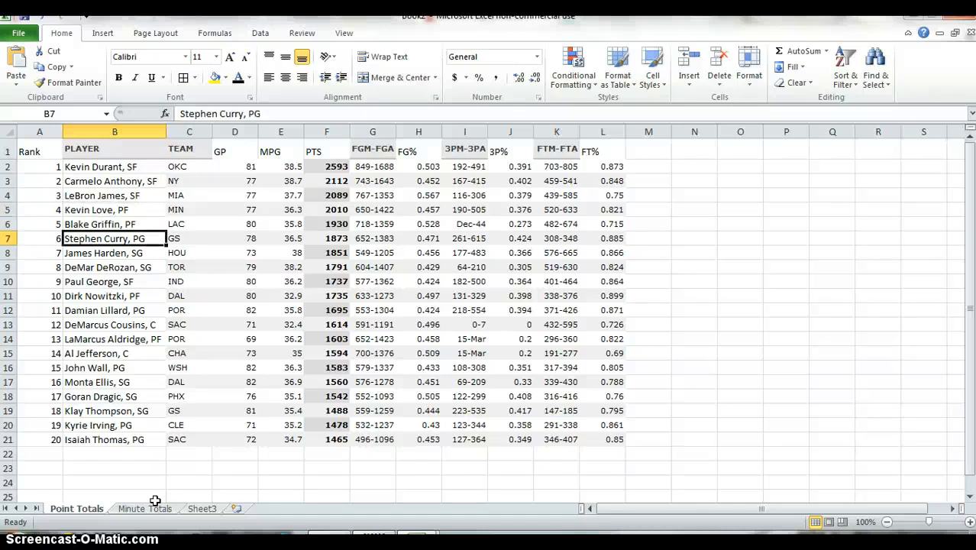
pyautogui.press('Down')
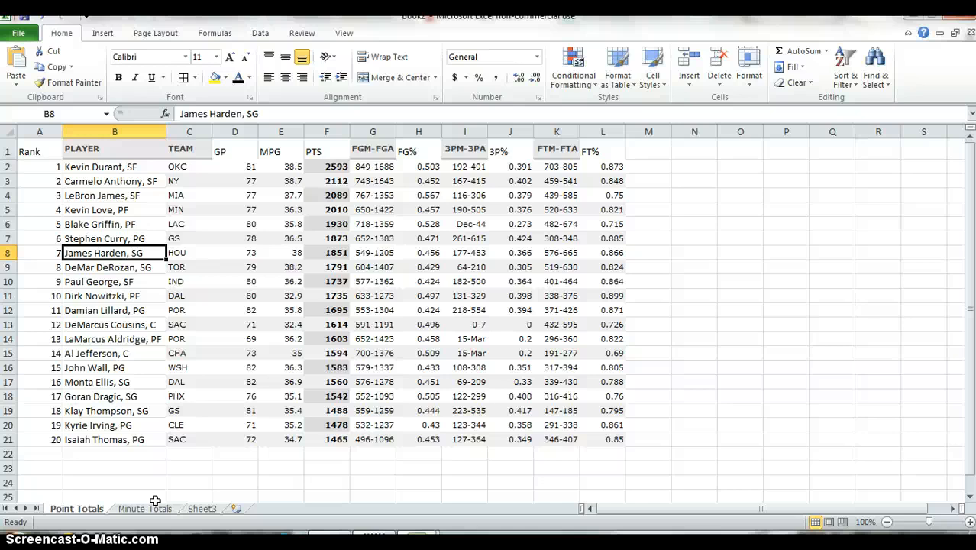
pyautogui.press('Down')
pyautogui.press('Down')
pyautogui.press('Down')
pyautogui.press('Down')
pyautogui.press('Down')
pyautogui.press('Down')
pyautogui.press('Down')
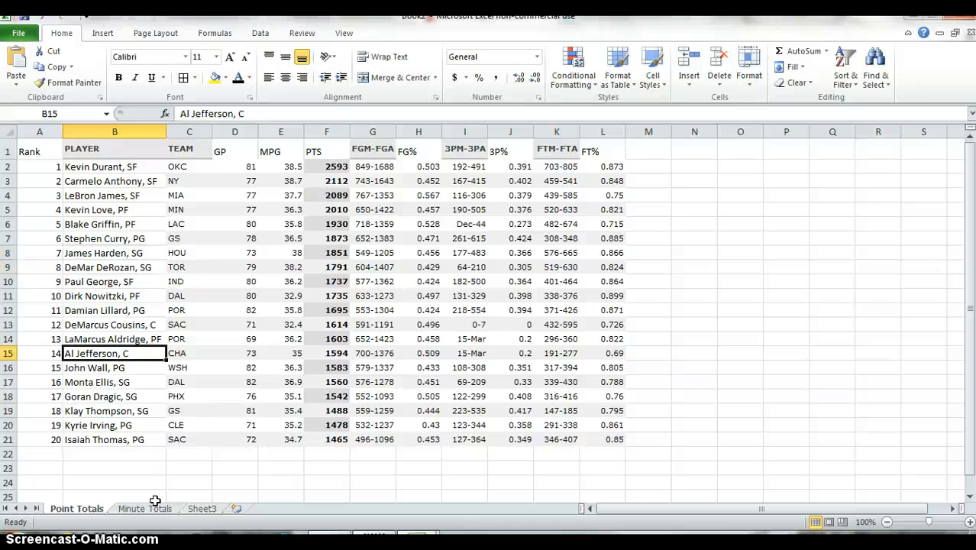